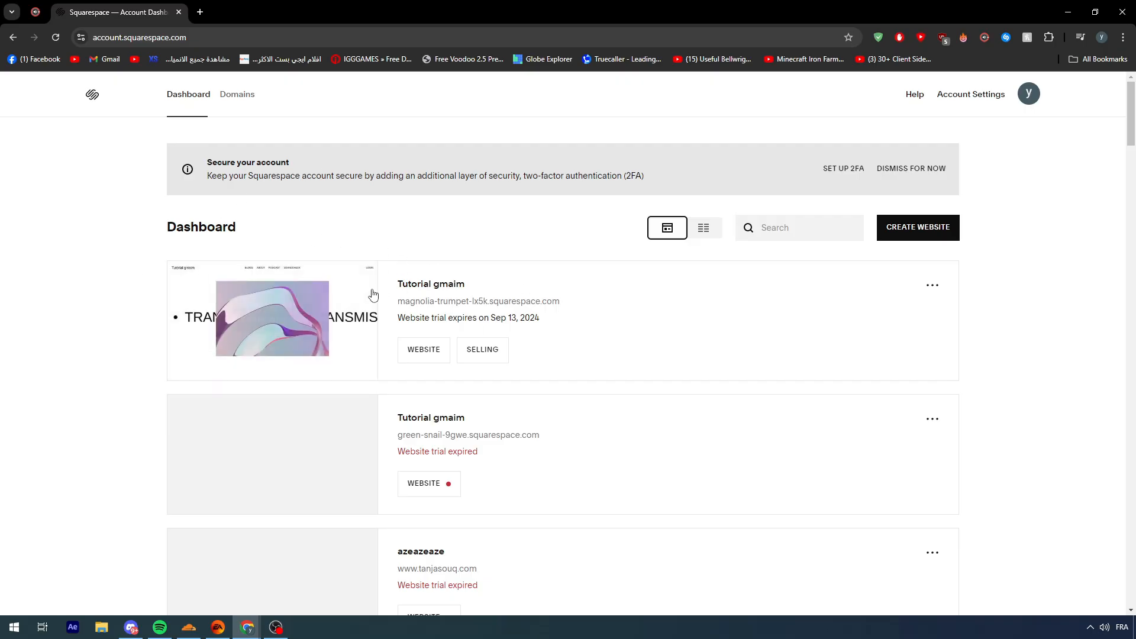
# Open the magnolia-trumpet-lx5k website, start editing its home page and enter the site header editor
pyautogui.moveTo(283, 323)
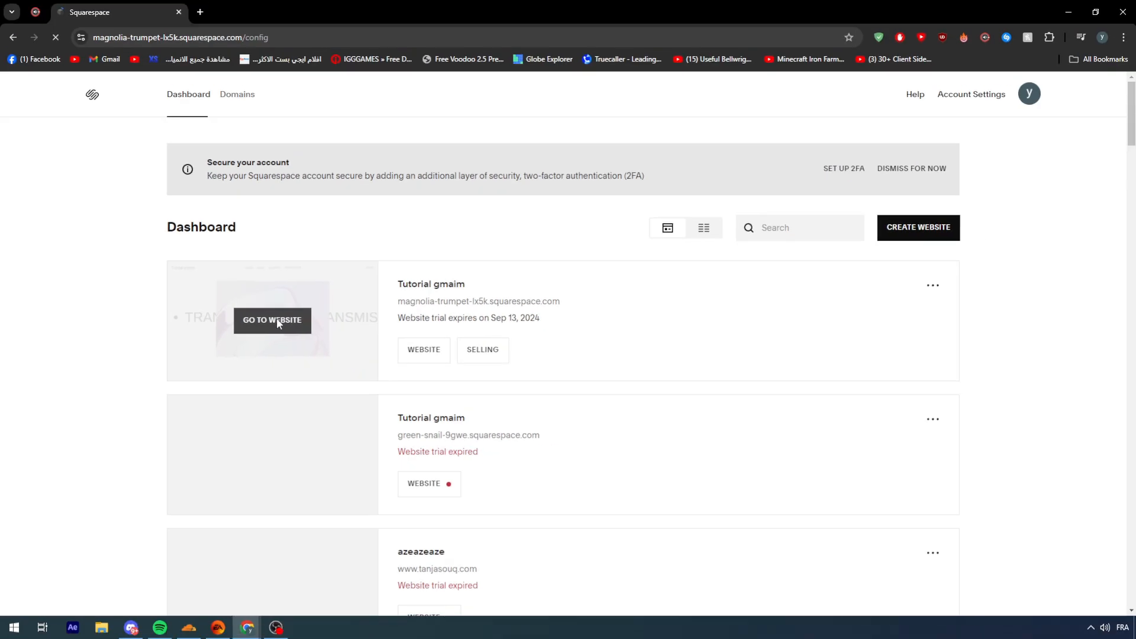
pyautogui.click(417, 329)
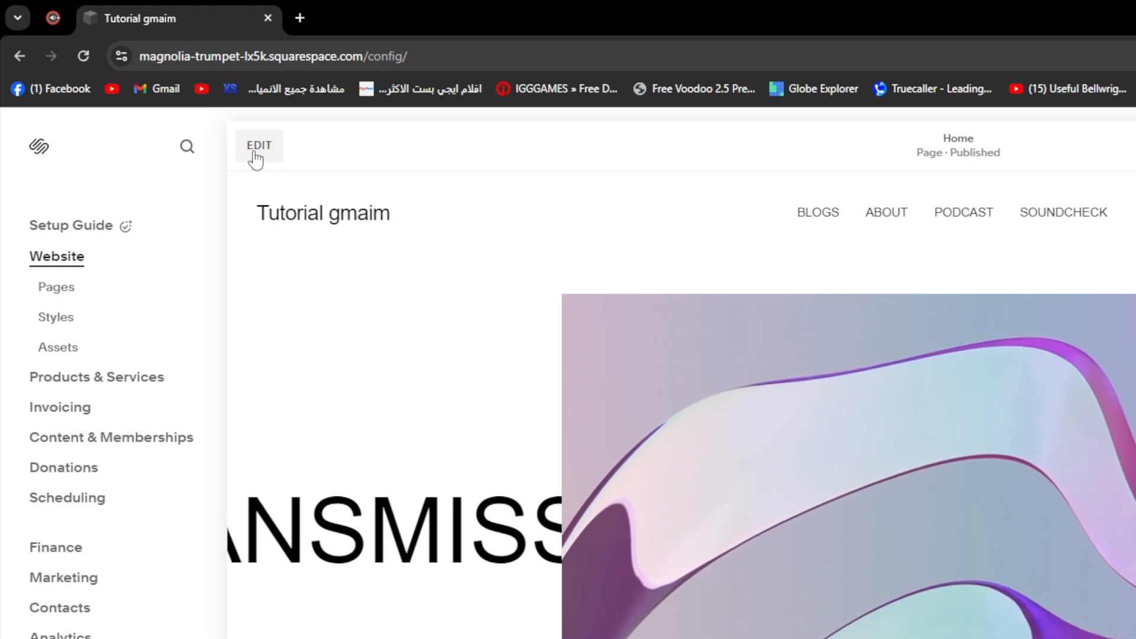
pyautogui.click(256, 155)
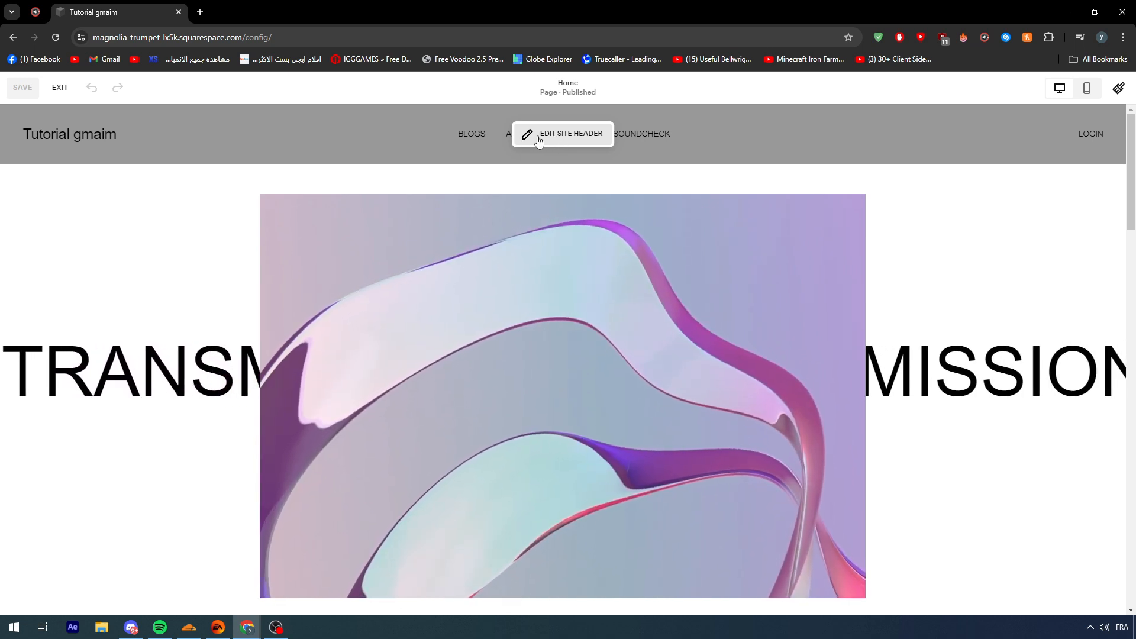
pyautogui.click(579, 137)
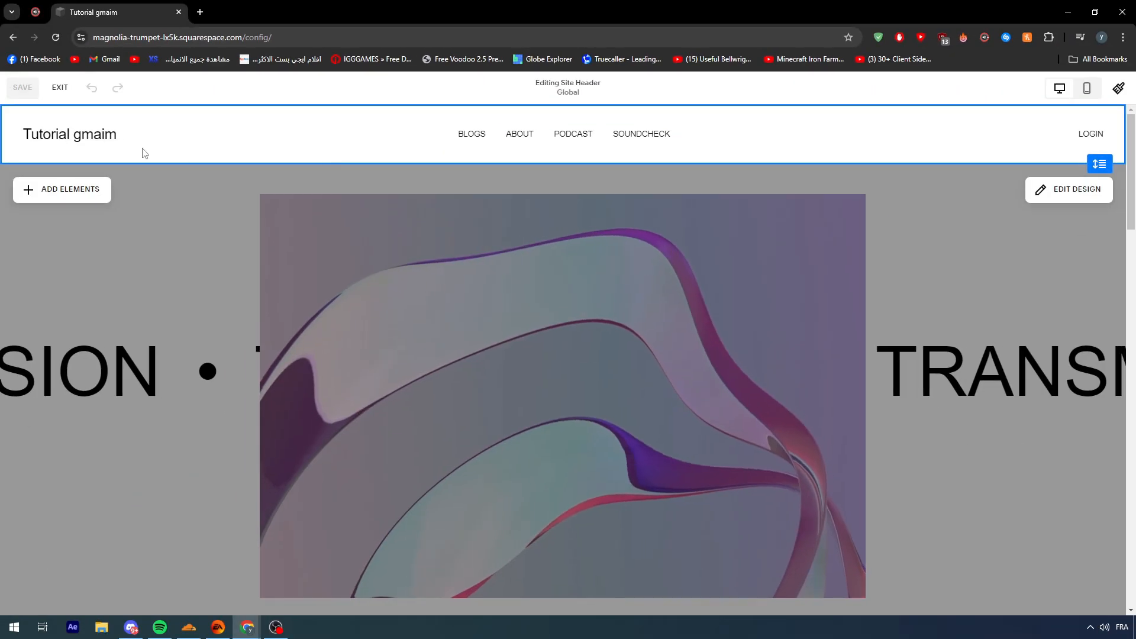
# Inspect the header's site title, its login element and the list of elements that can be added
pyautogui.click(67, 142)
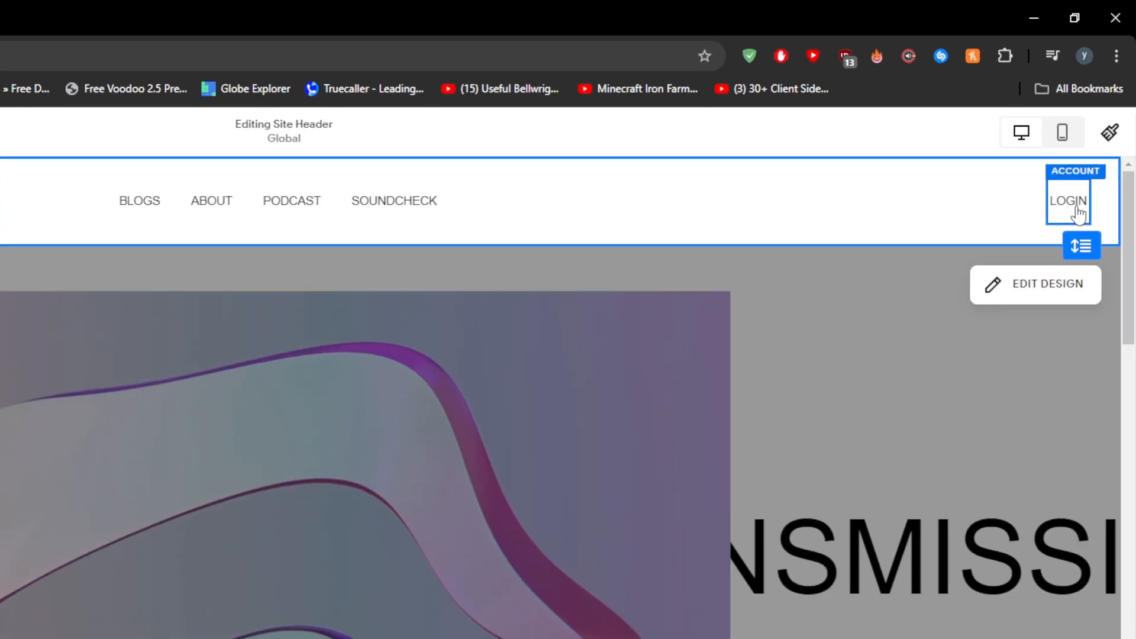
pyautogui.click(1088, 141)
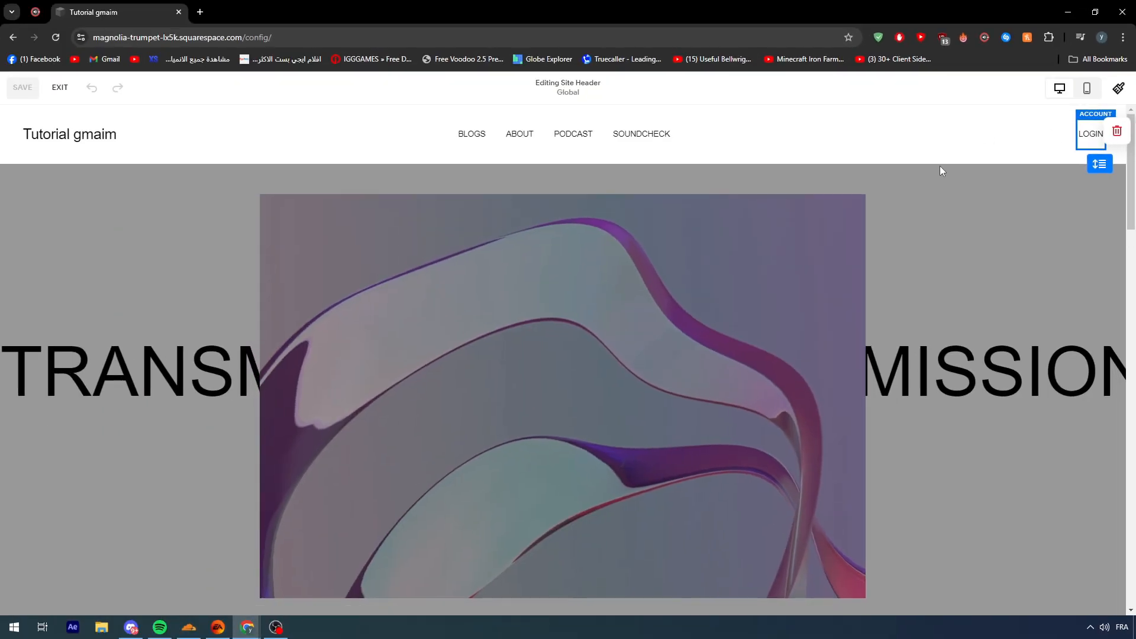
pyautogui.click(928, 119)
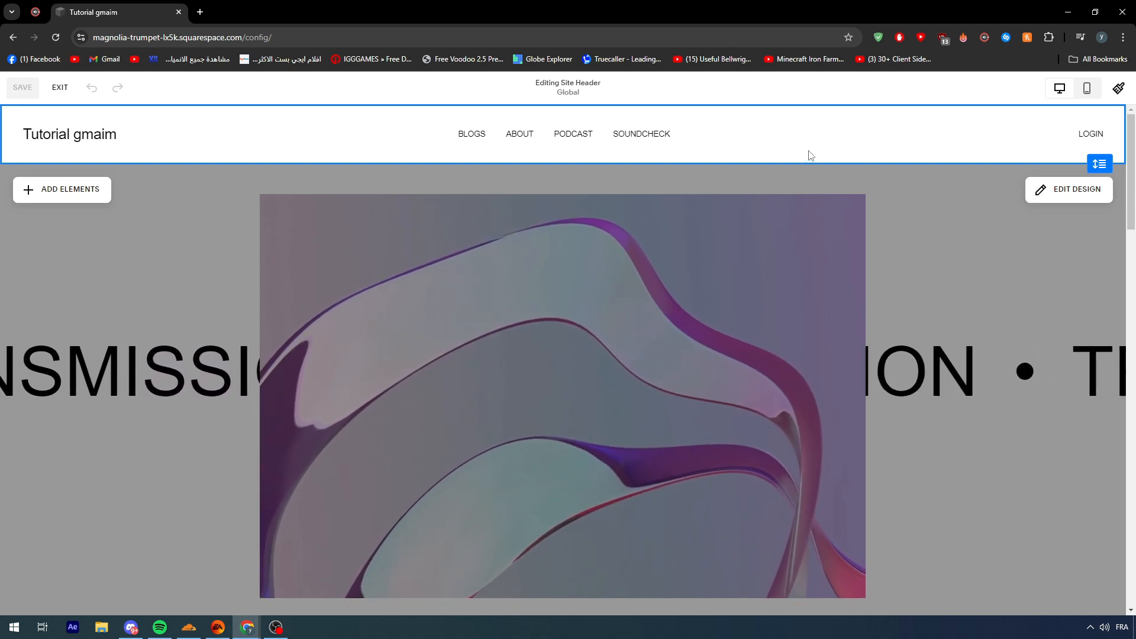
pyautogui.click(68, 201)
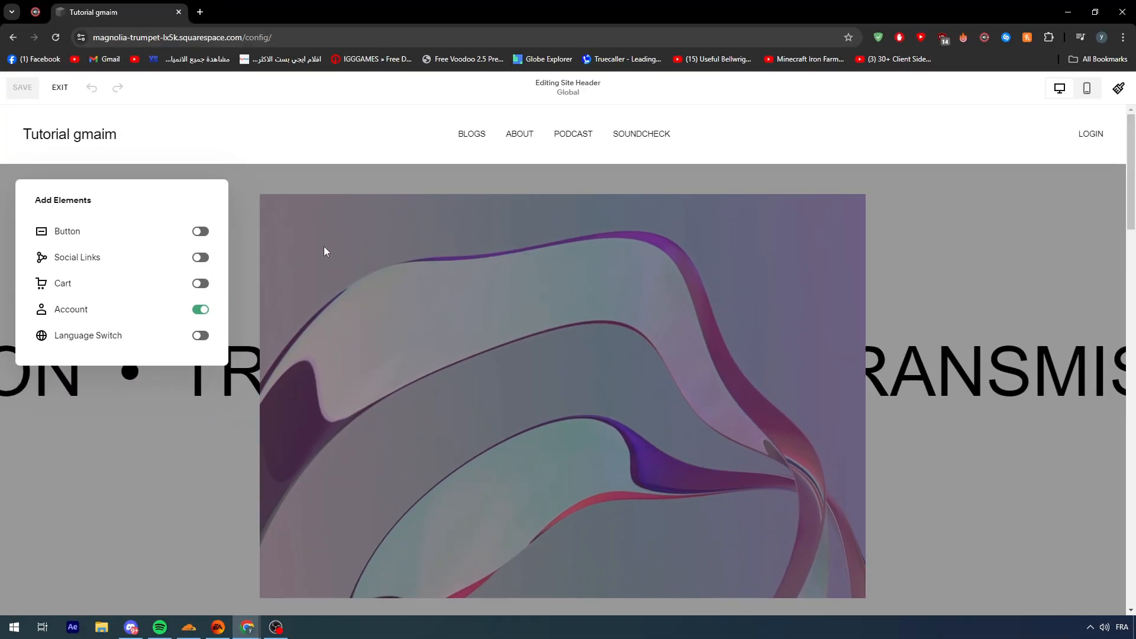
pyautogui.click(325, 251)
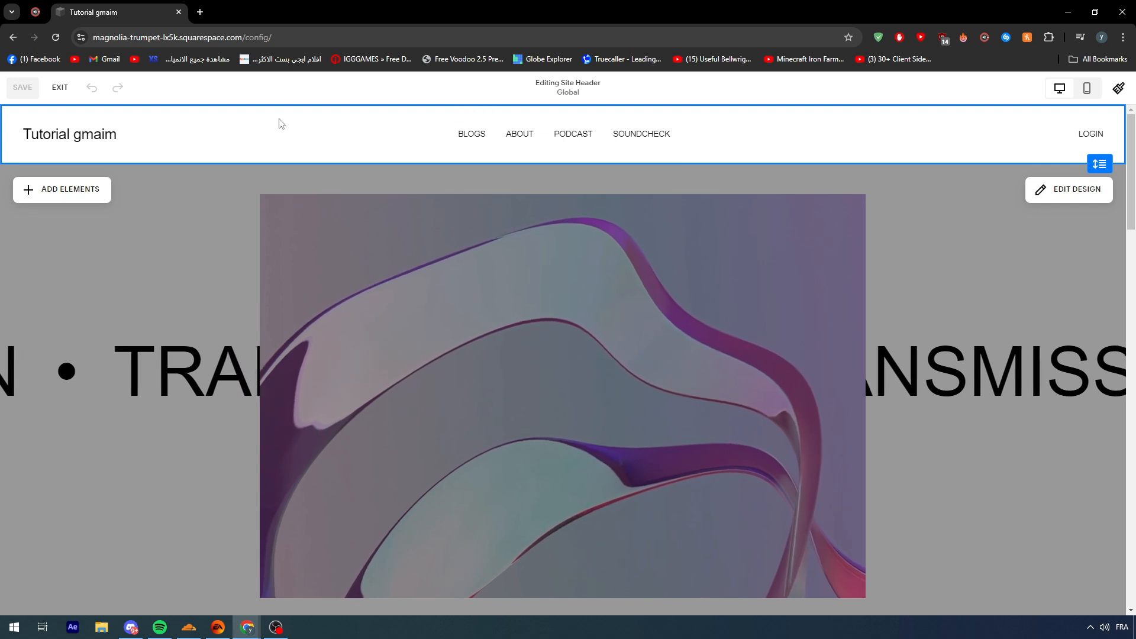
# Examine the title and logo image options in the header's site title and logo settings
pyautogui.click(71, 140)
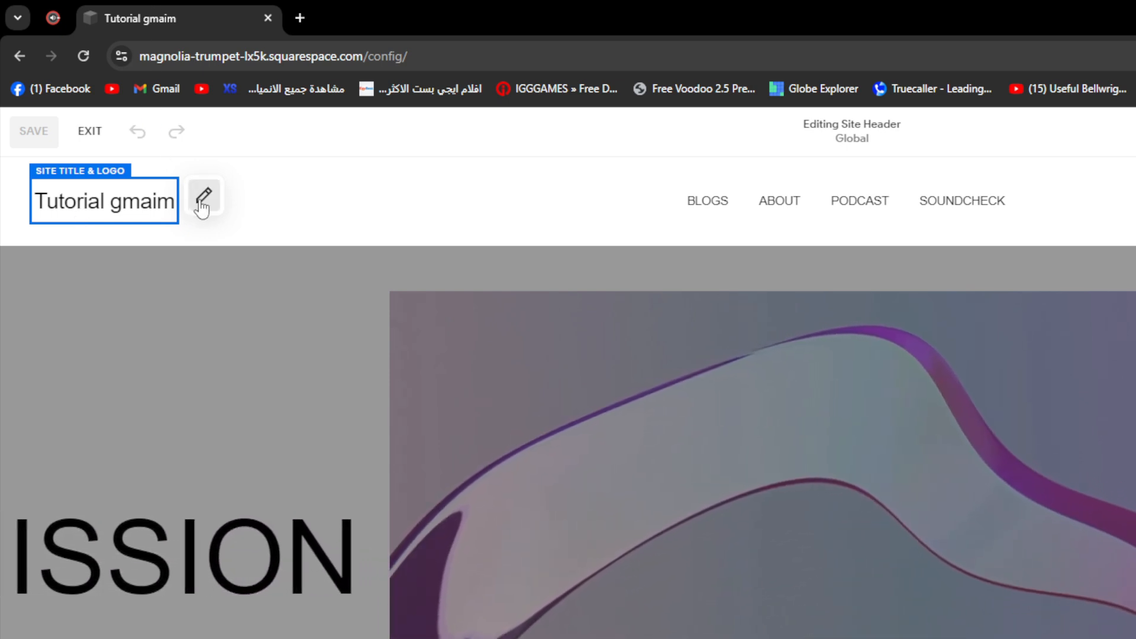
pyautogui.click(202, 204)
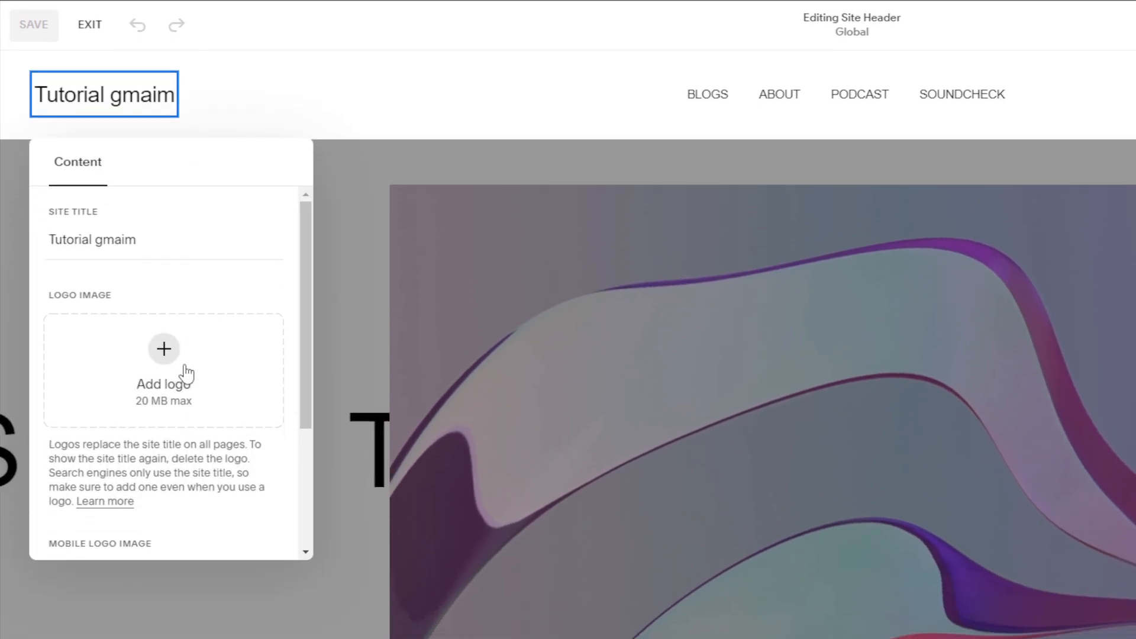
pyautogui.rightClick(155, 441)
pyautogui.press('Escape')
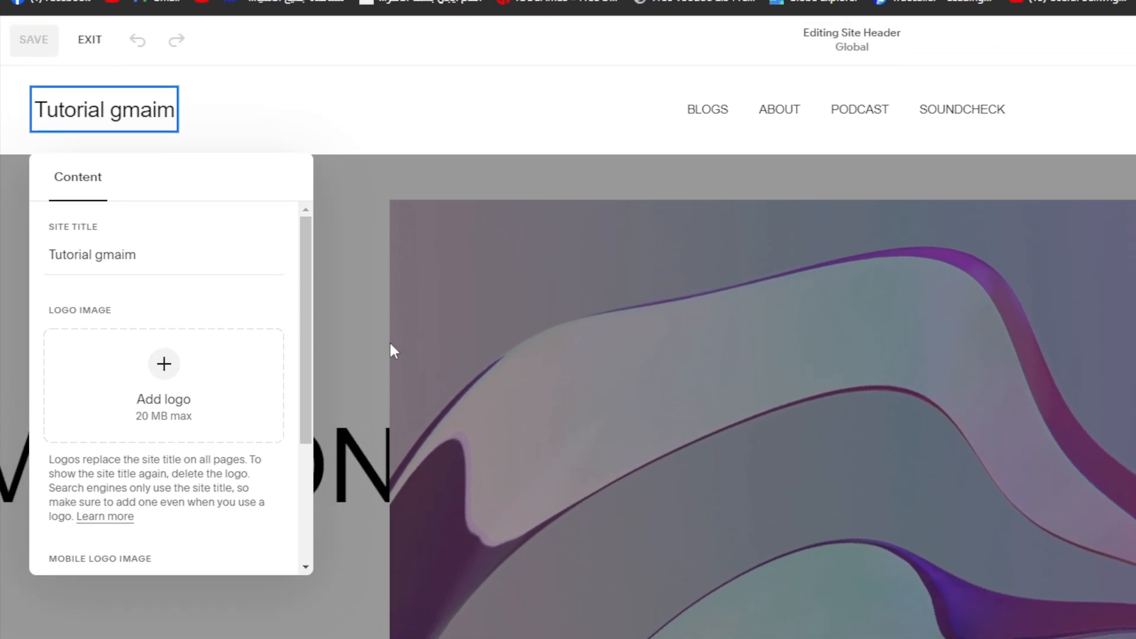
pyautogui.rightClick(427, 350)
pyautogui.click(522, 324)
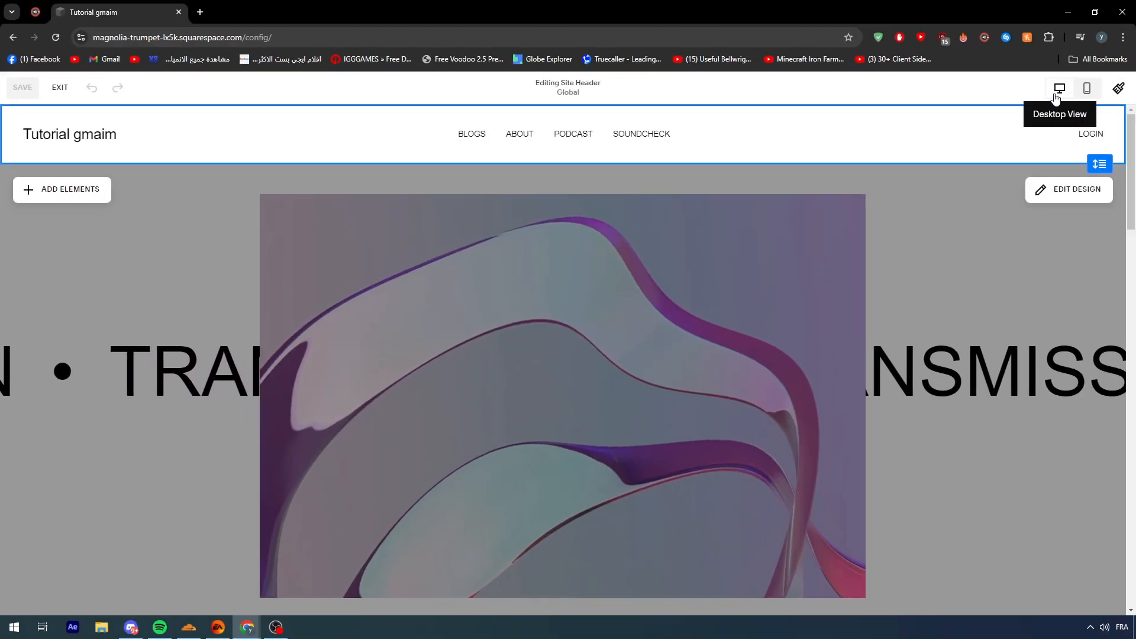
# Preview the header in mobile view, return to desktop view and review the desktop and mobile logo upload options
pyautogui.click(1086, 90)
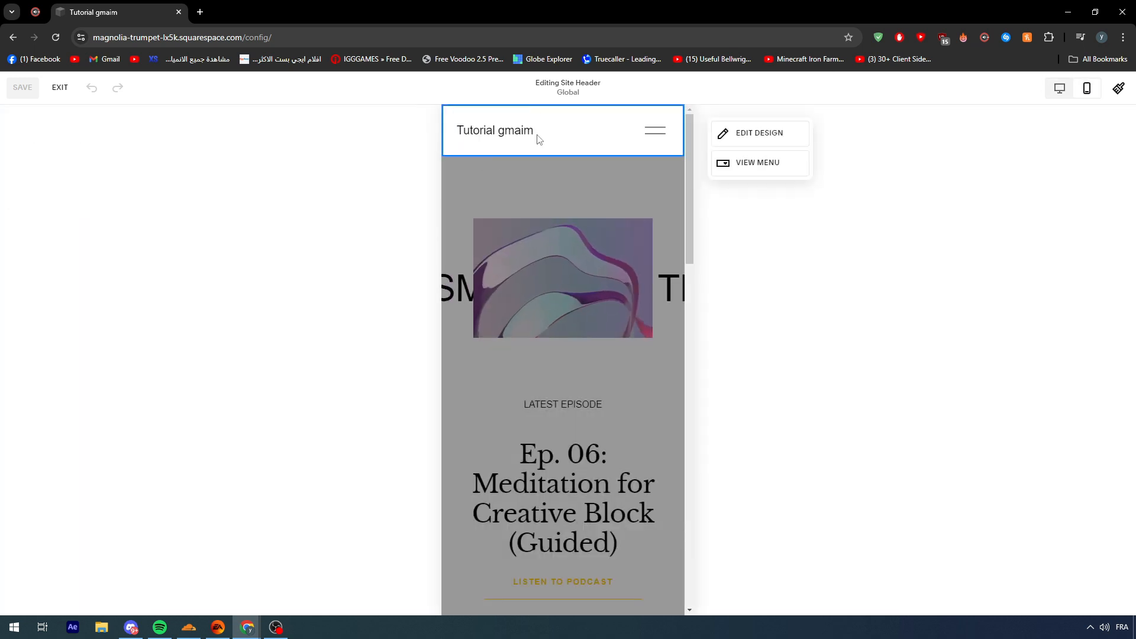
pyautogui.click(1058, 94)
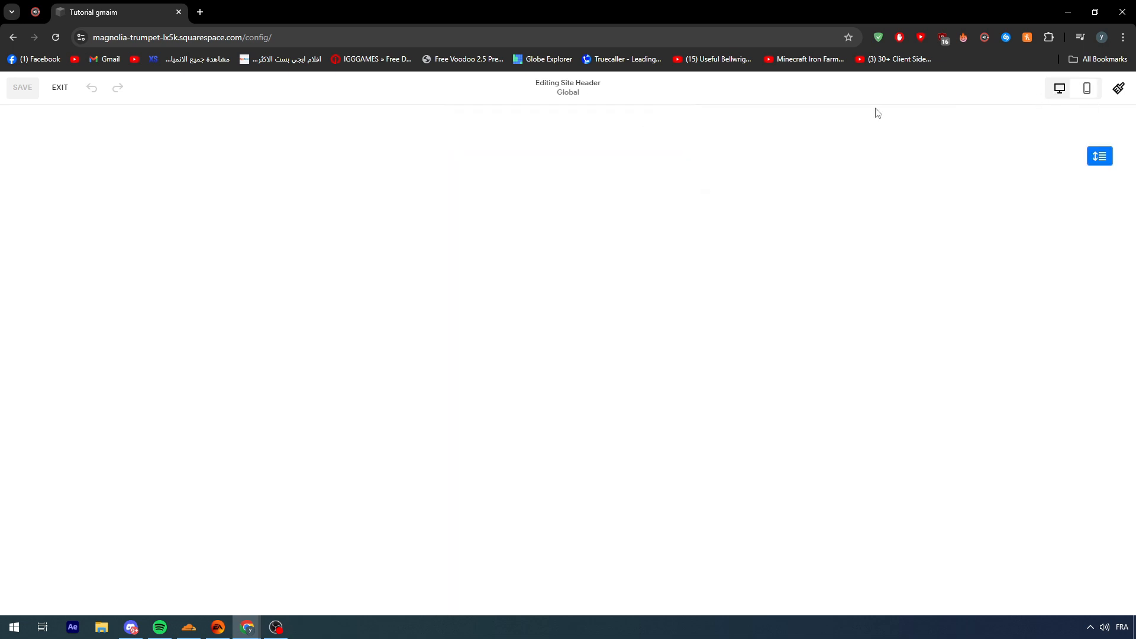
pyautogui.click(133, 134)
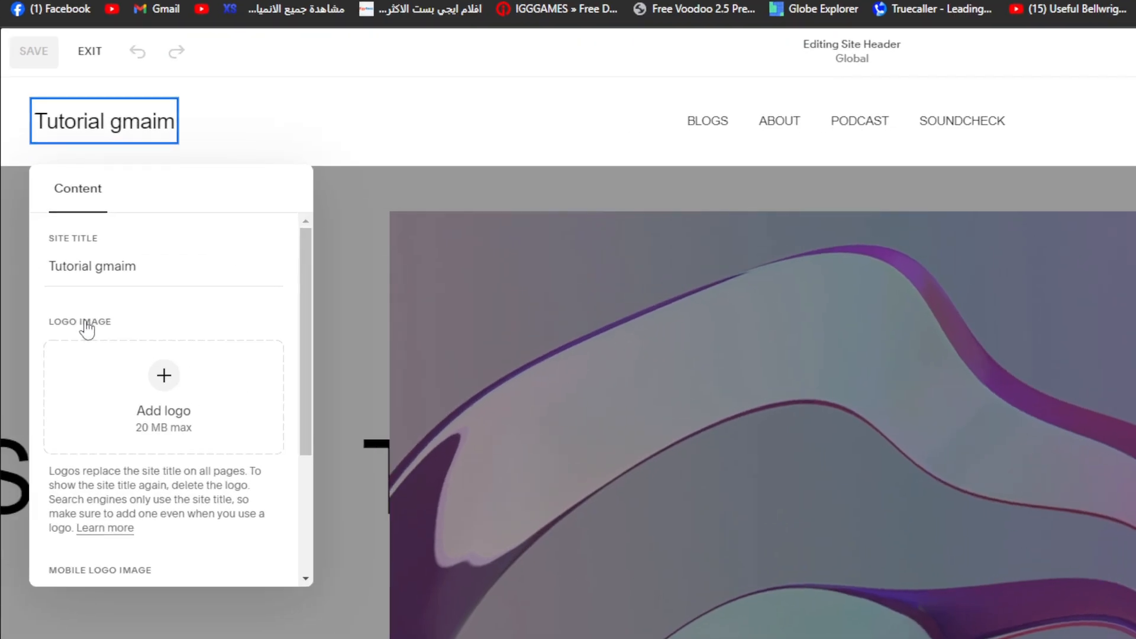
pyautogui.scroll(-2, 57, 271)
pyautogui.scroll(-1, 96, 350)
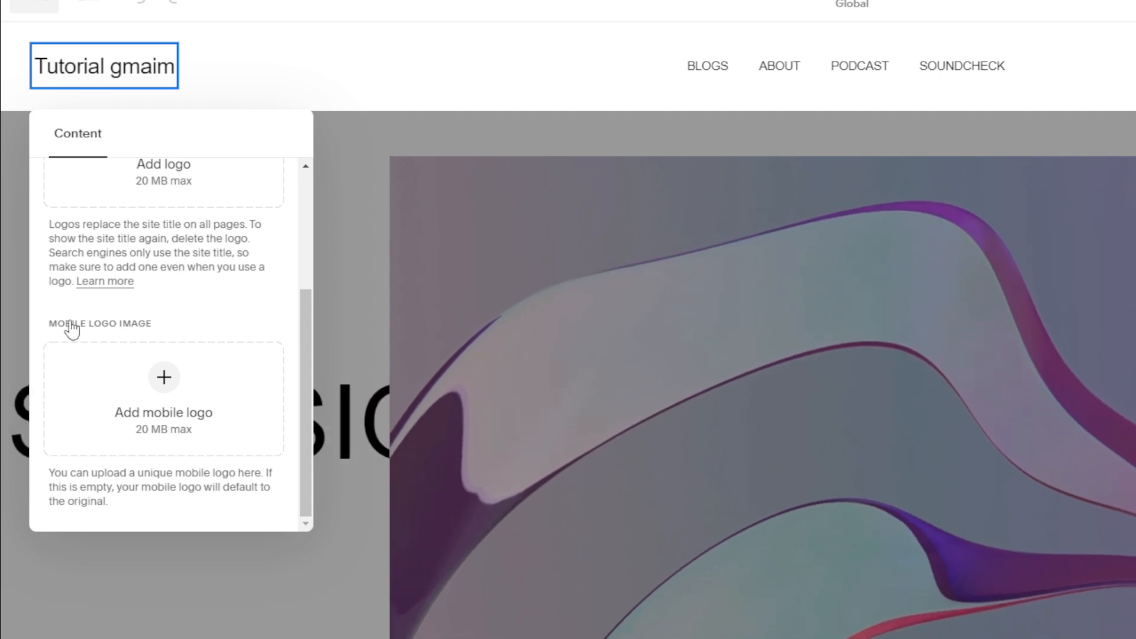
pyautogui.scroll(3, 115, 293)
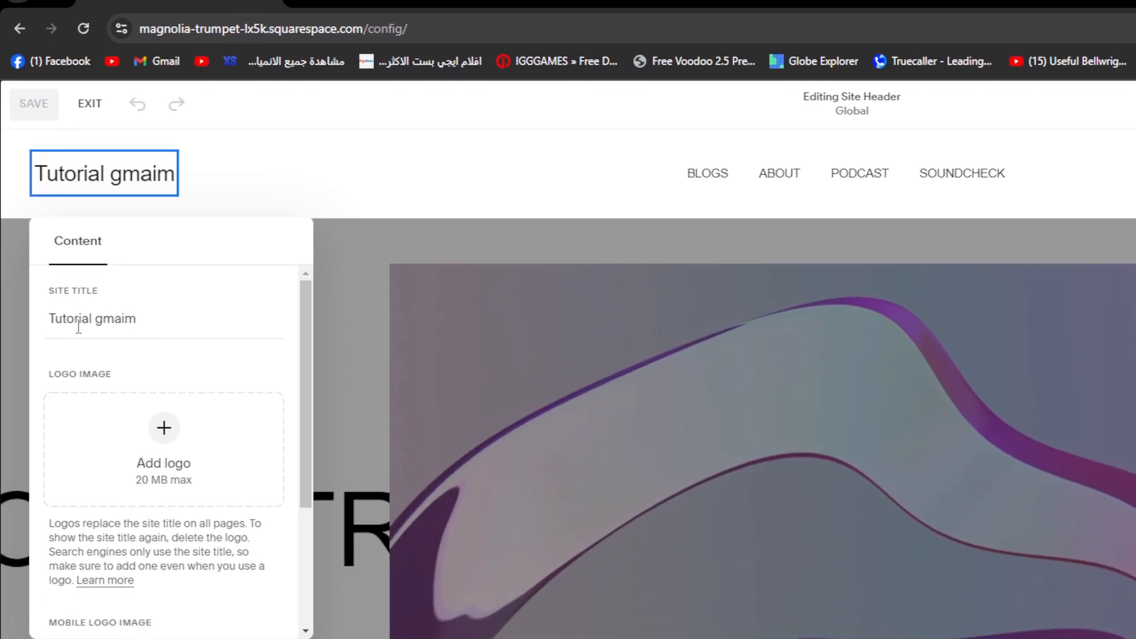
pyautogui.click(325, 319)
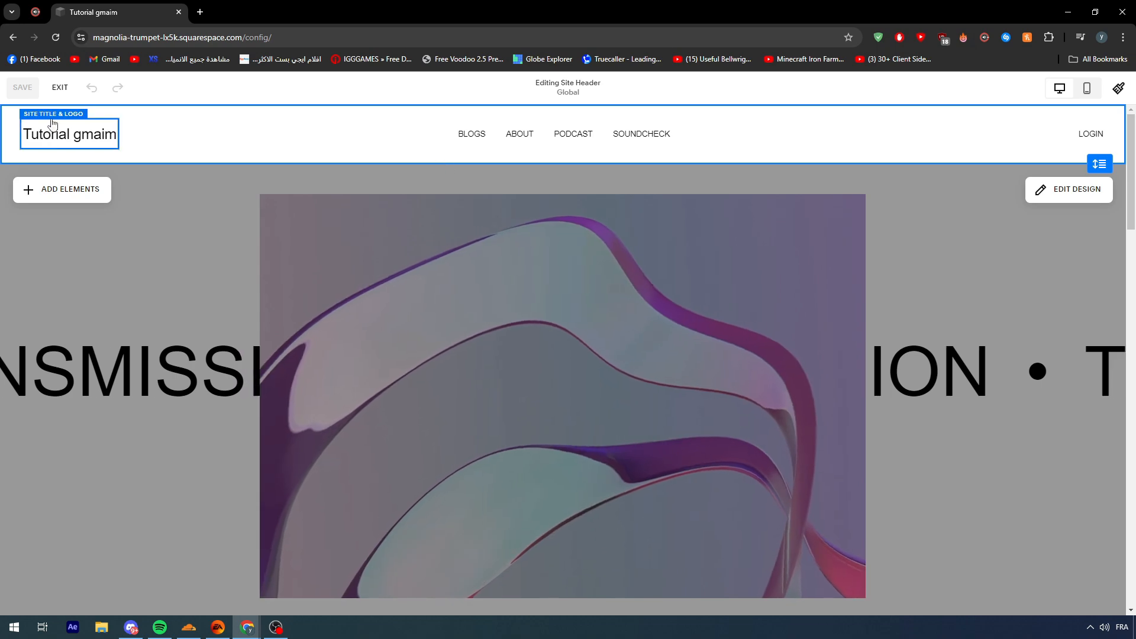
# Exit the header editor and go to the site's page list with the Main Navigation section
pyautogui.click(60, 87)
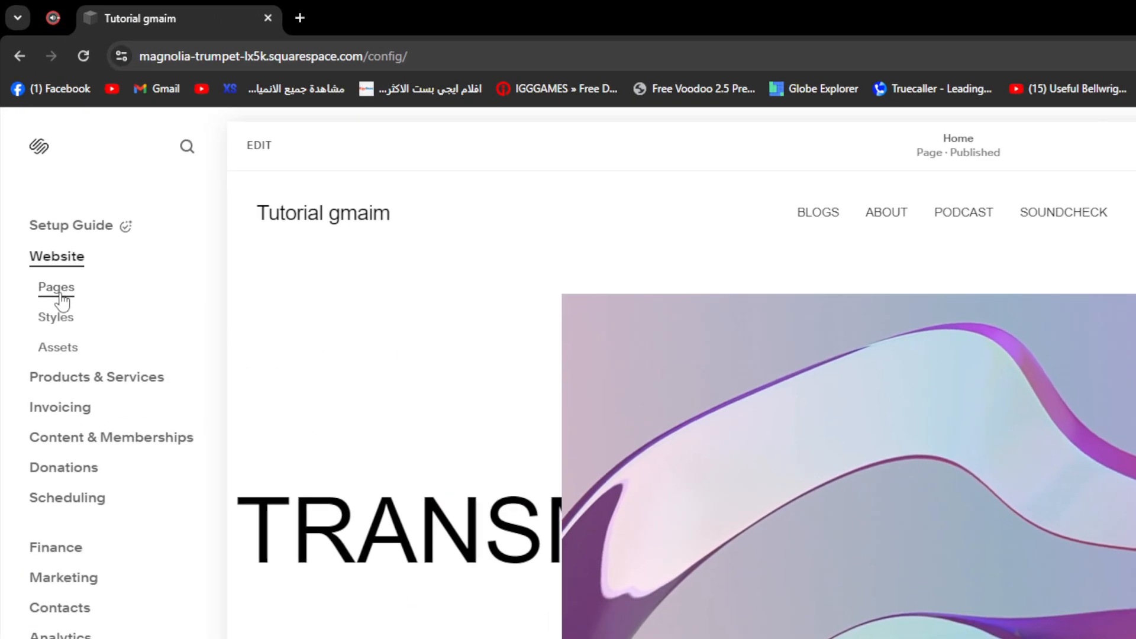
pyautogui.click(37, 191)
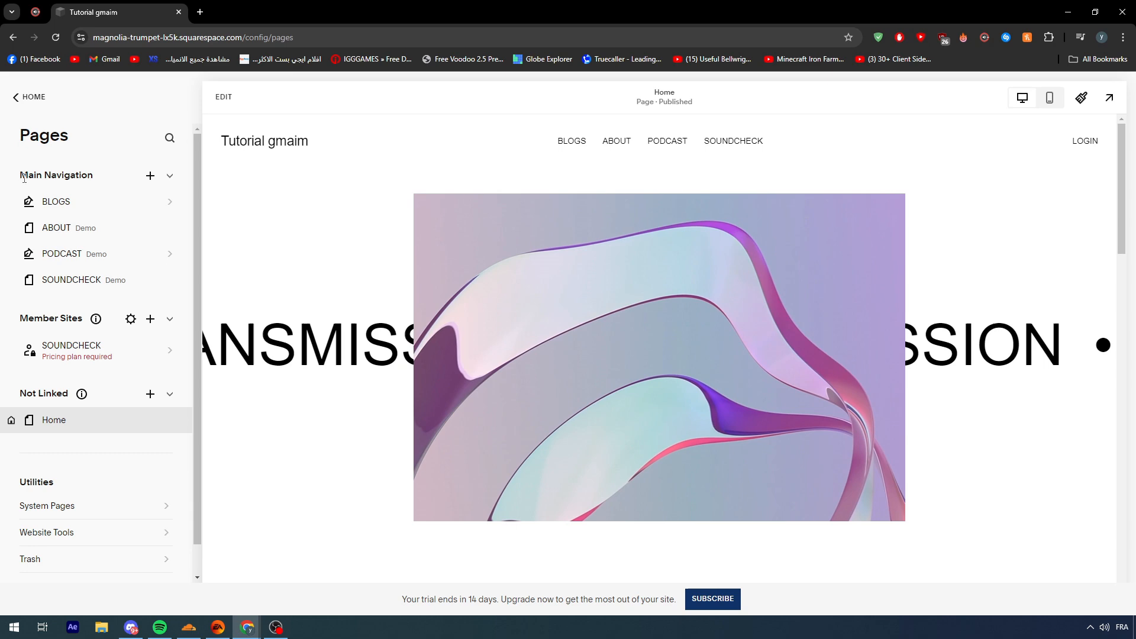
pyautogui.moveTo(30, 264); pyautogui.dragTo(151, 265)
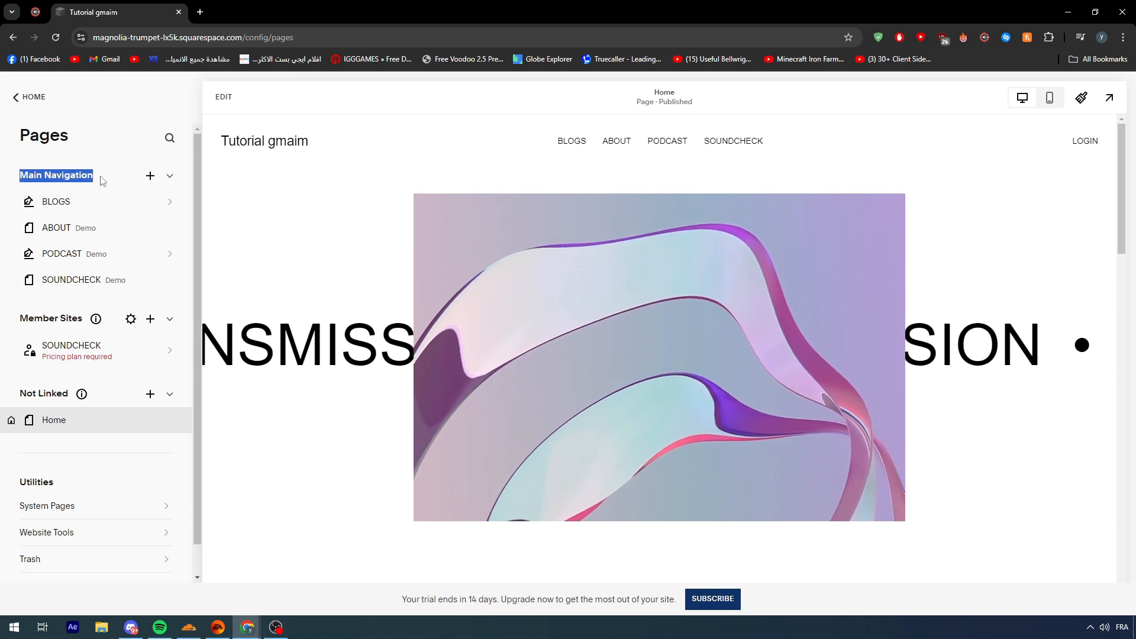
pyautogui.click(102, 180)
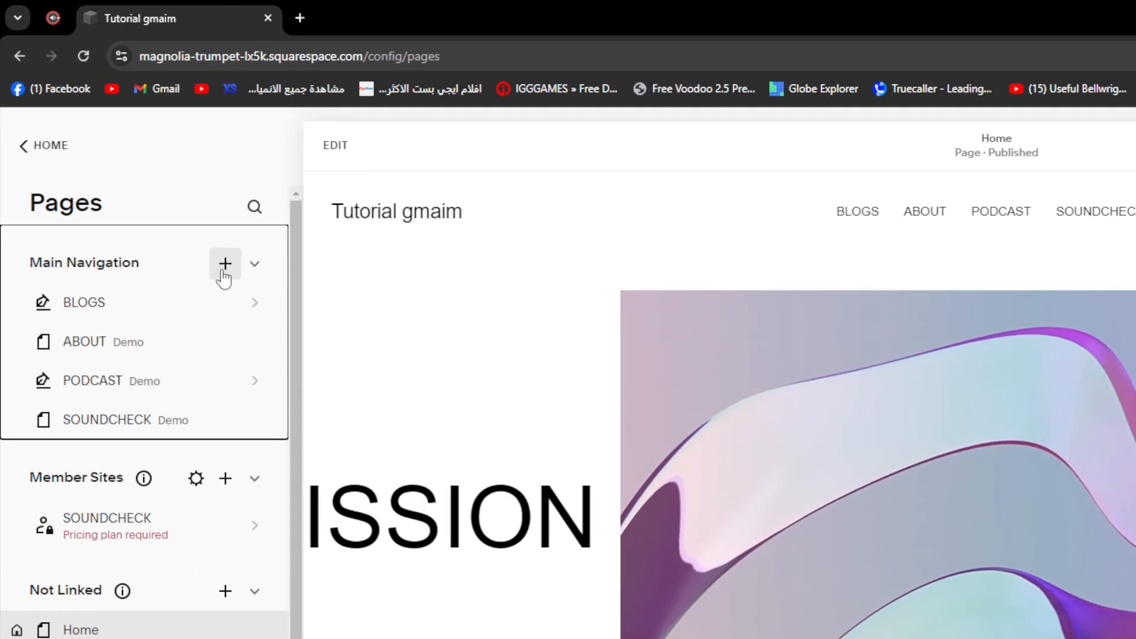
# Add a blank page to the Main Navigation, keeping its default name
pyautogui.click(150, 175)
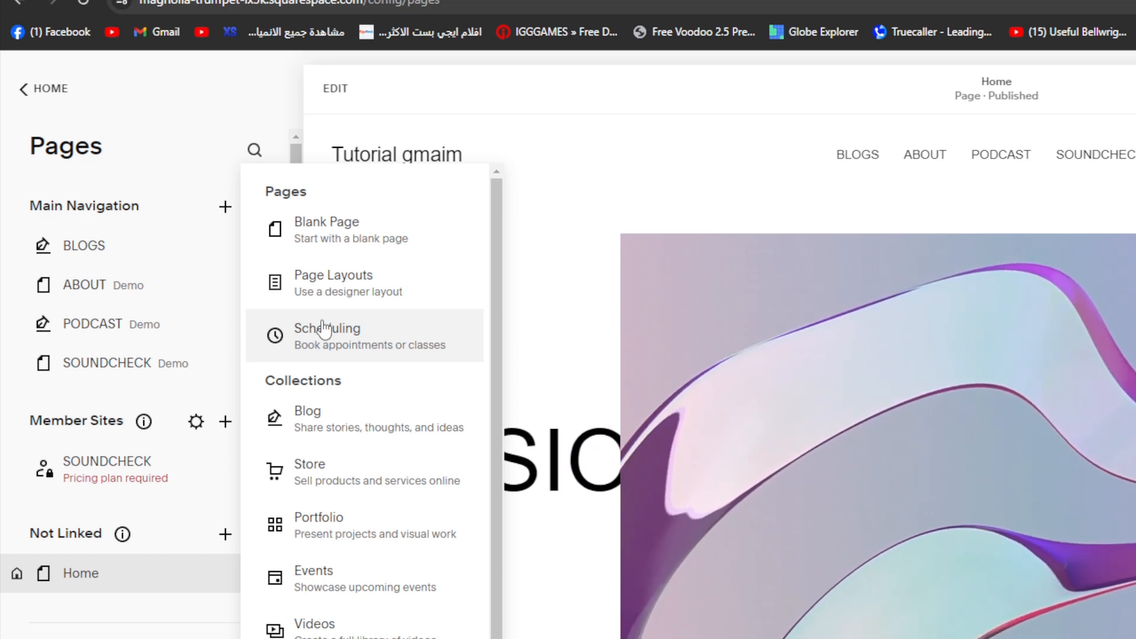
pyautogui.scroll(-1, 323, 329)
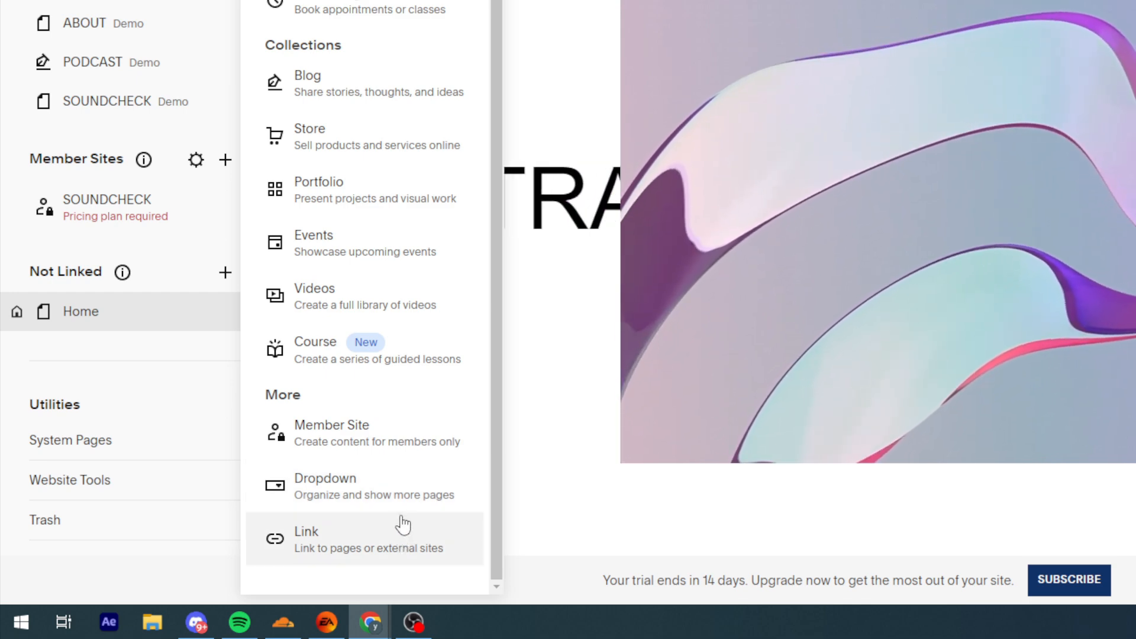
pyautogui.scroll(2, 424, 411)
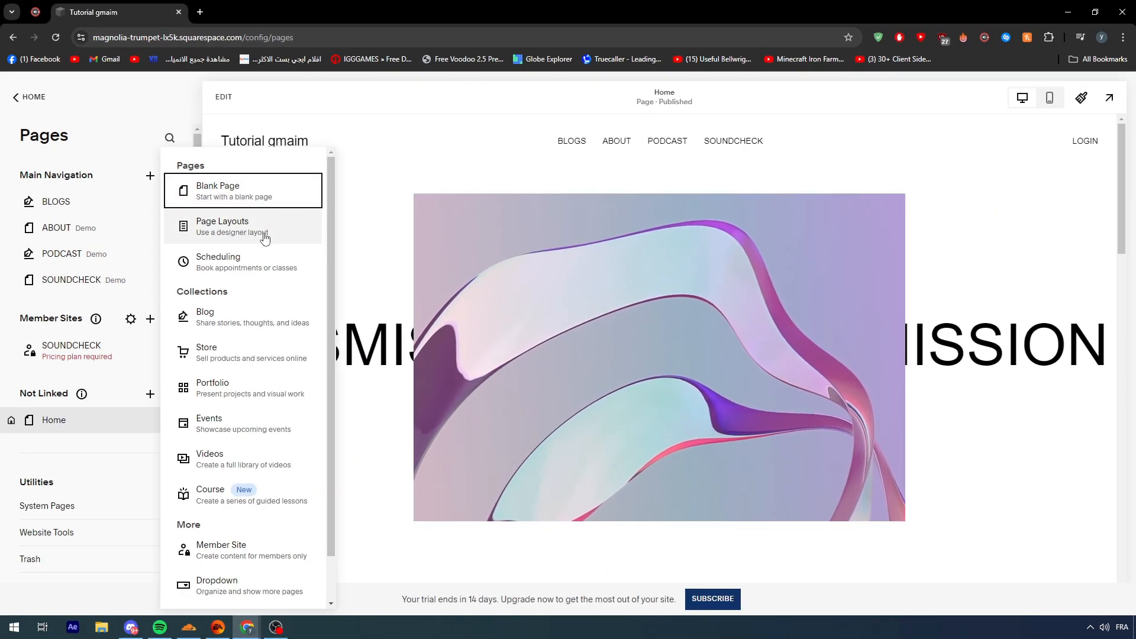
pyautogui.click(225, 201)
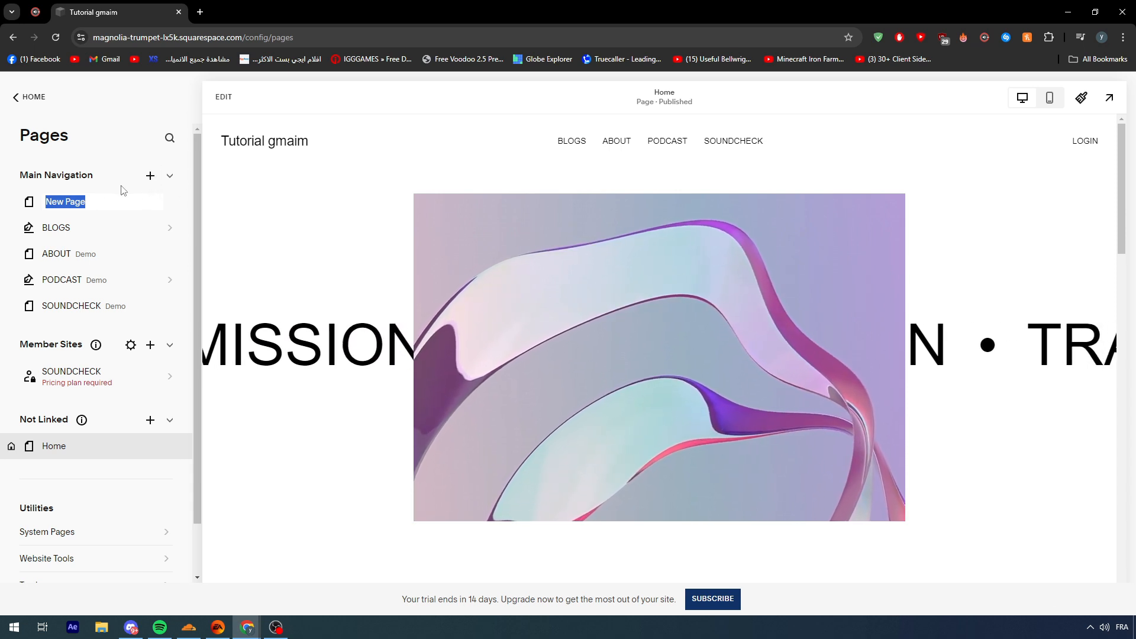
pyautogui.click(103, 158)
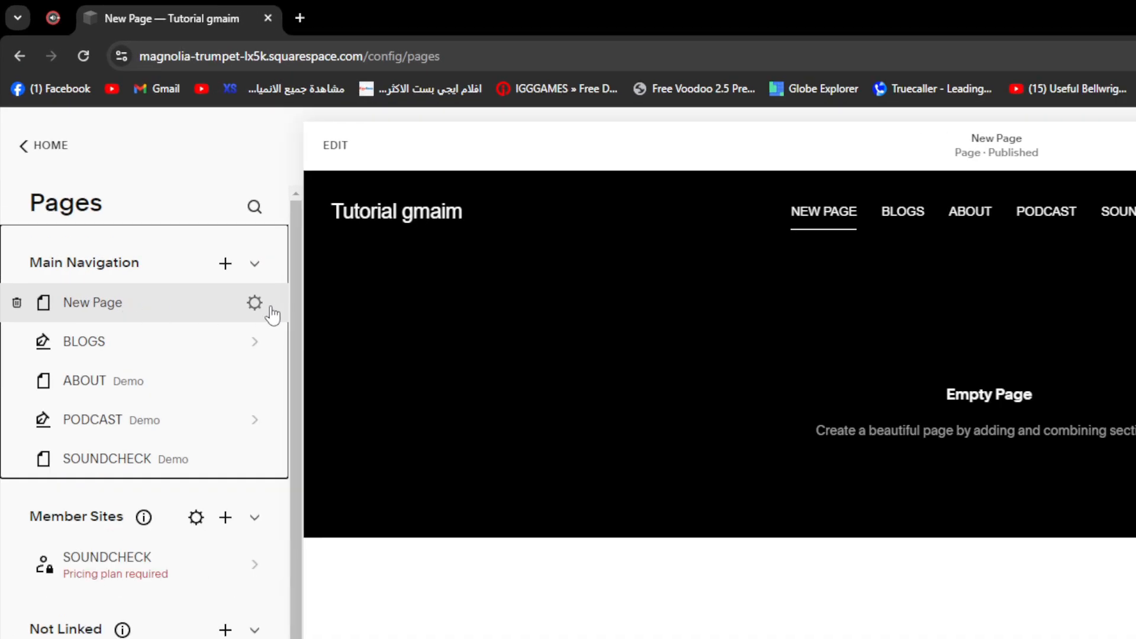
# Set the new page's page title and navigation title to Home and clear its URL slug
pyautogui.click(260, 306)
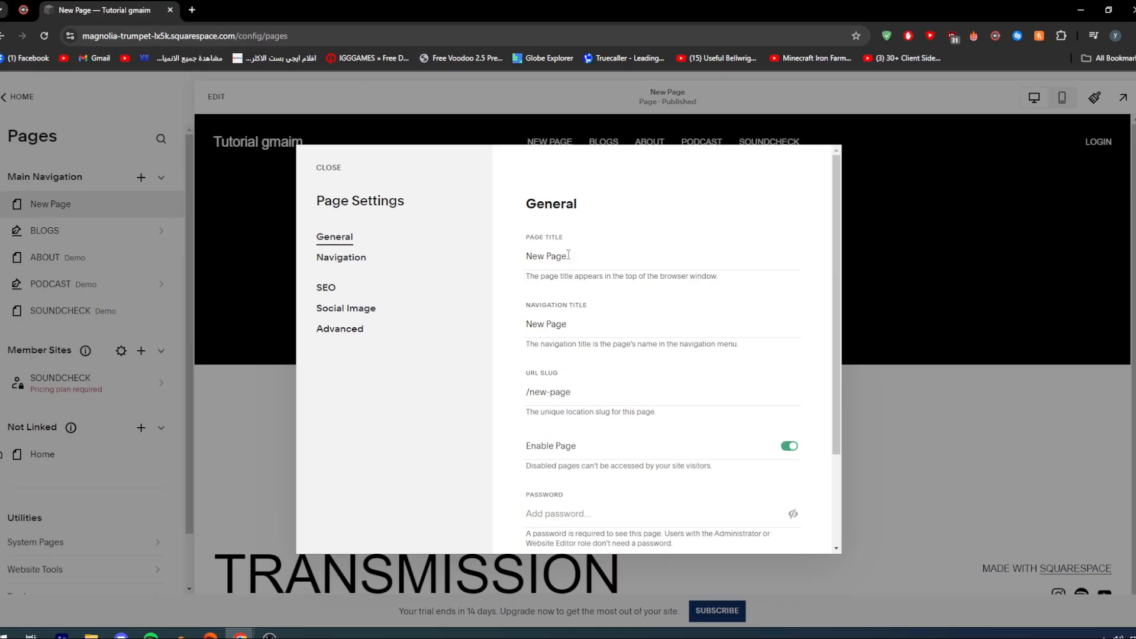
pyautogui.moveTo(553, 350); pyautogui.dragTo(420, 360)
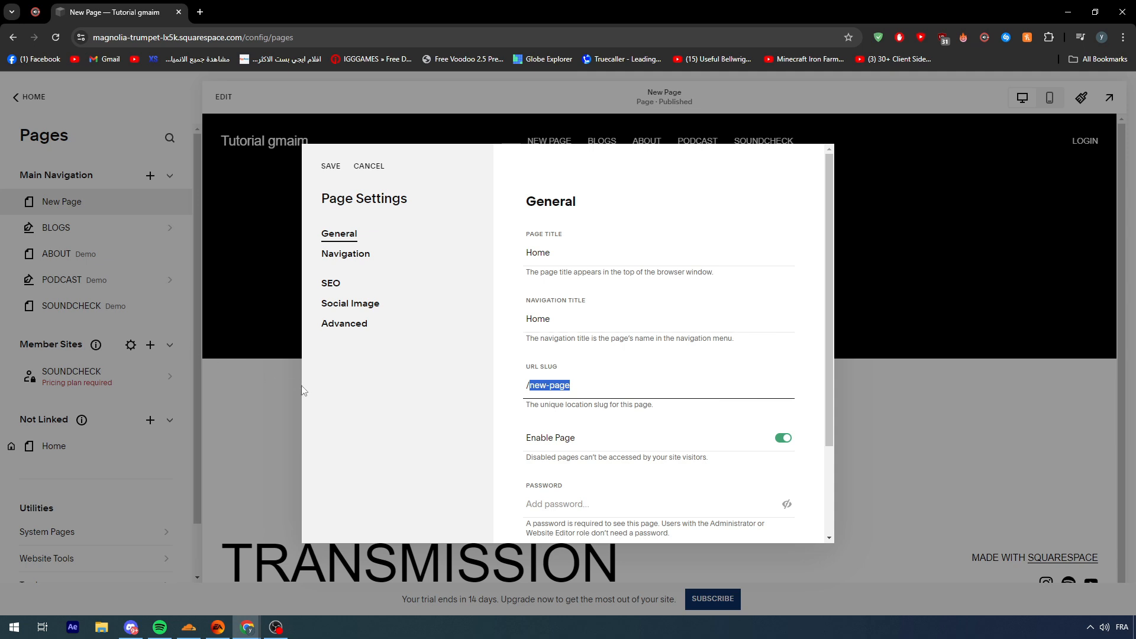
pyautogui.scroll(-2, 578, 478)
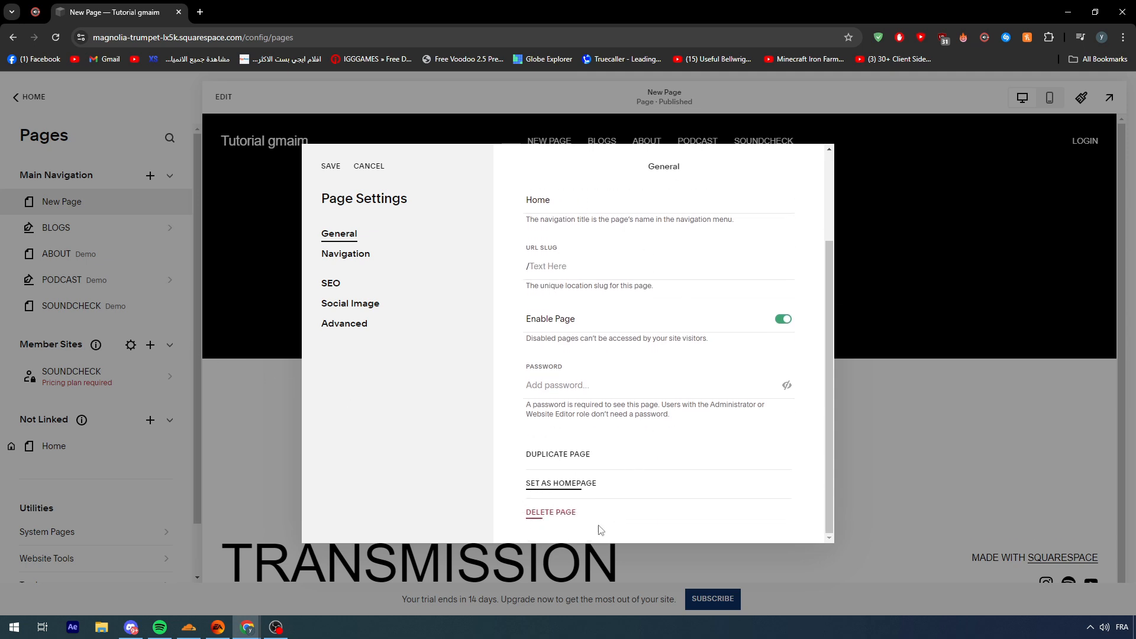
# Set the new page as the site's homepage and keep the unsaved page settings edits instead of discarding them
pyautogui.click(565, 485)
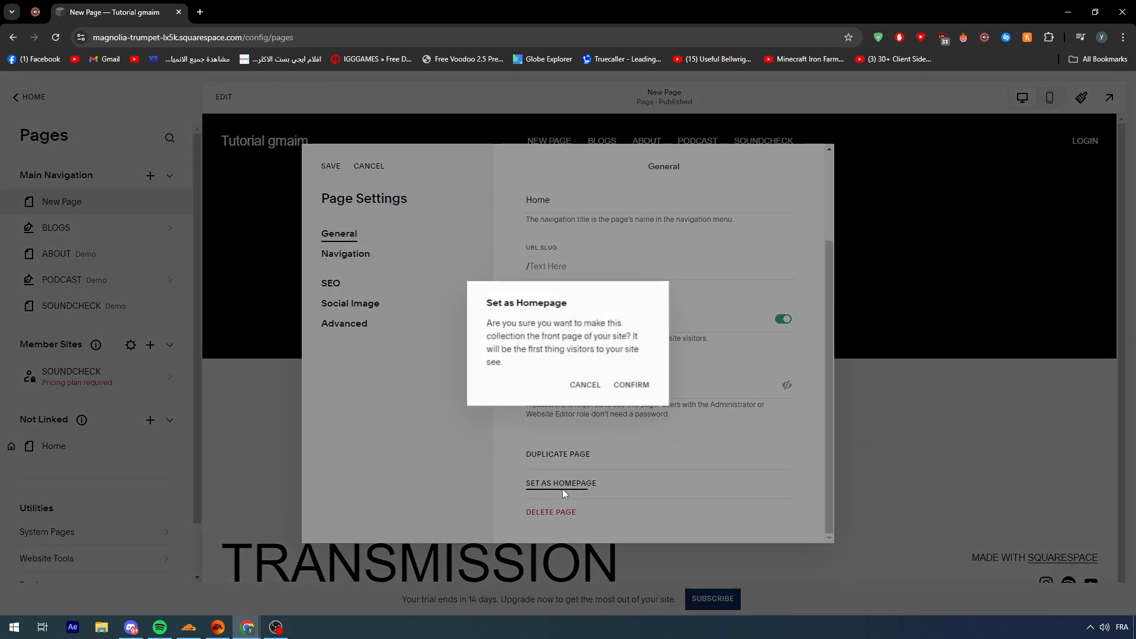
pyautogui.click(623, 387)
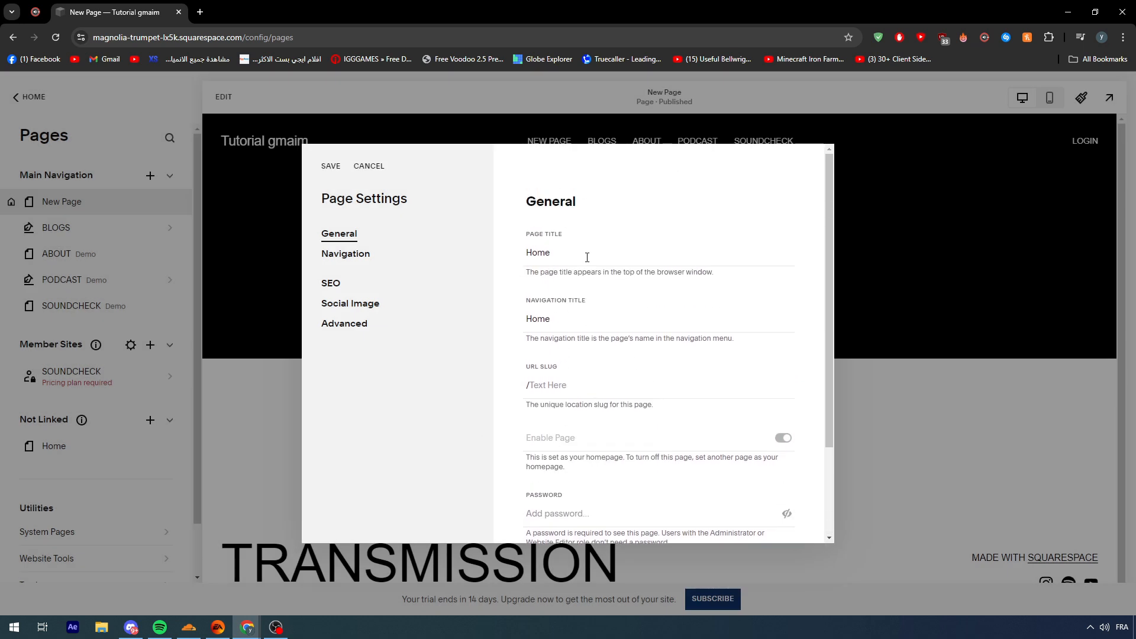
pyautogui.click(1009, 371)
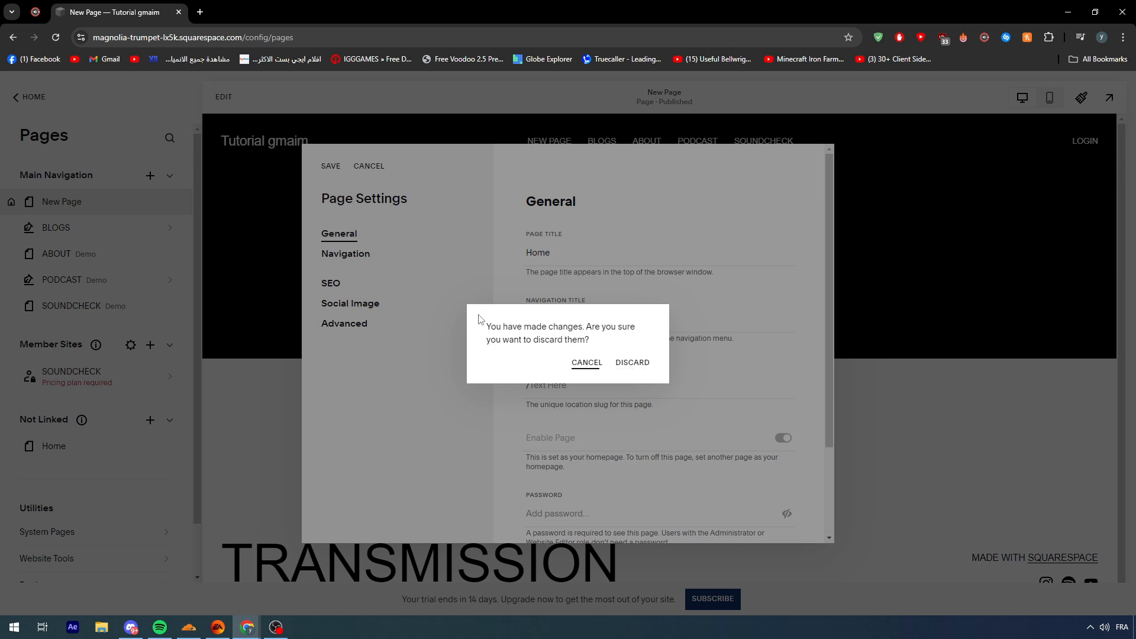
pyautogui.click(579, 364)
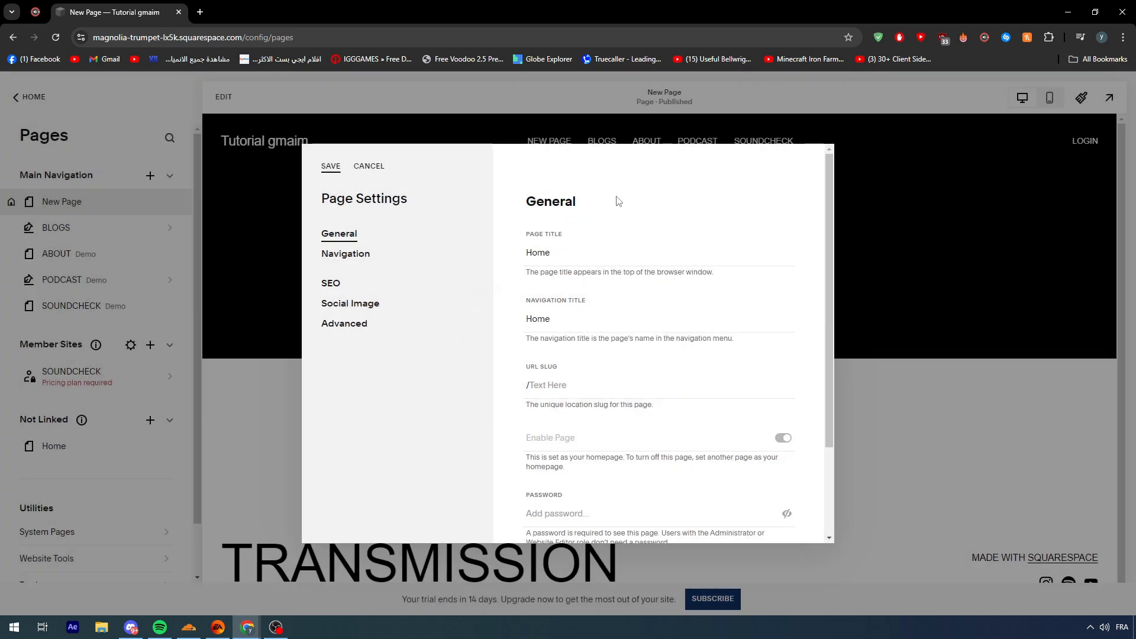
# Save the Home page's settings and reorder the Main Navigation so that ABOUT sits between PODCAST and SOUNDCHECK
pyautogui.click(333, 168)
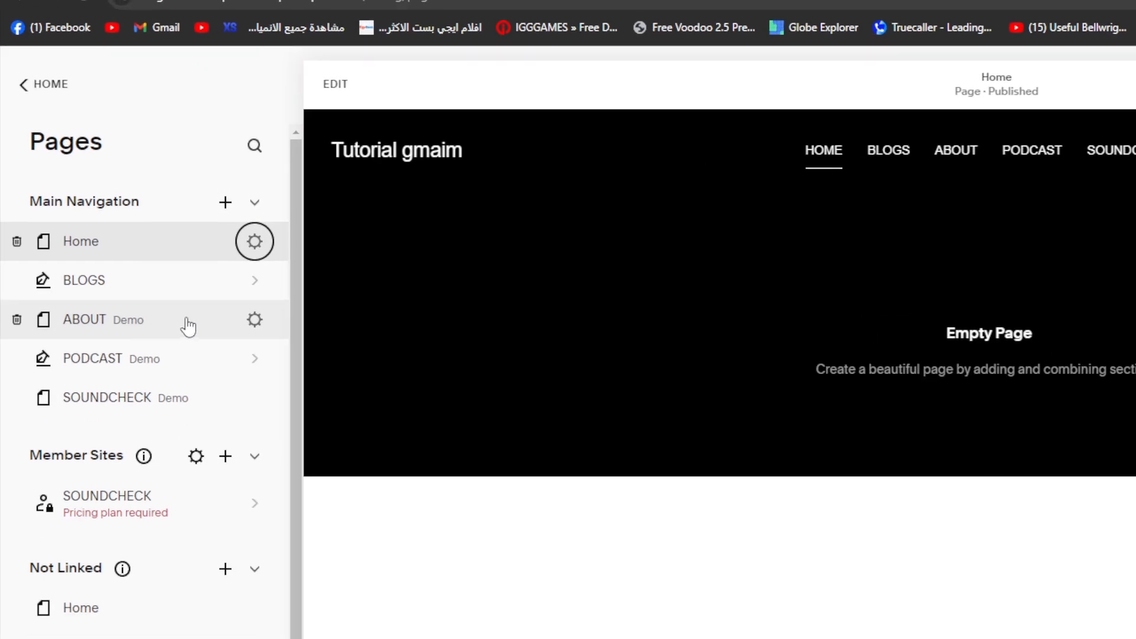
pyautogui.moveTo(123, 258); pyautogui.dragTo(122, 278)
pyautogui.moveTo(185, 343); pyautogui.dragTo(169, 318)
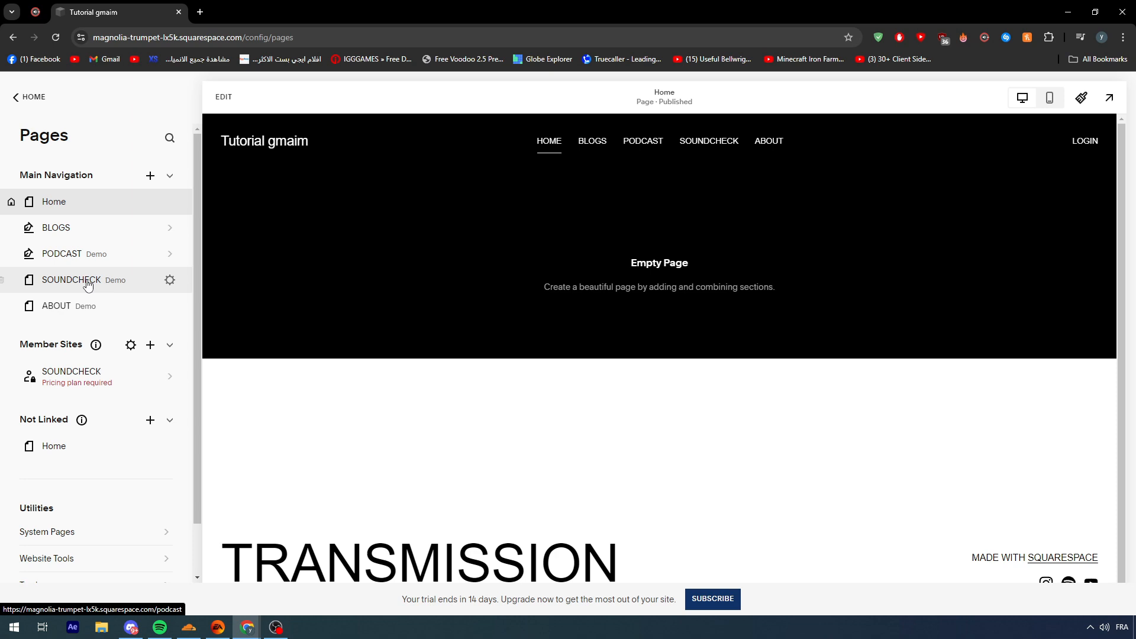
pyautogui.moveTo(85, 305); pyautogui.dragTo(153, 288)
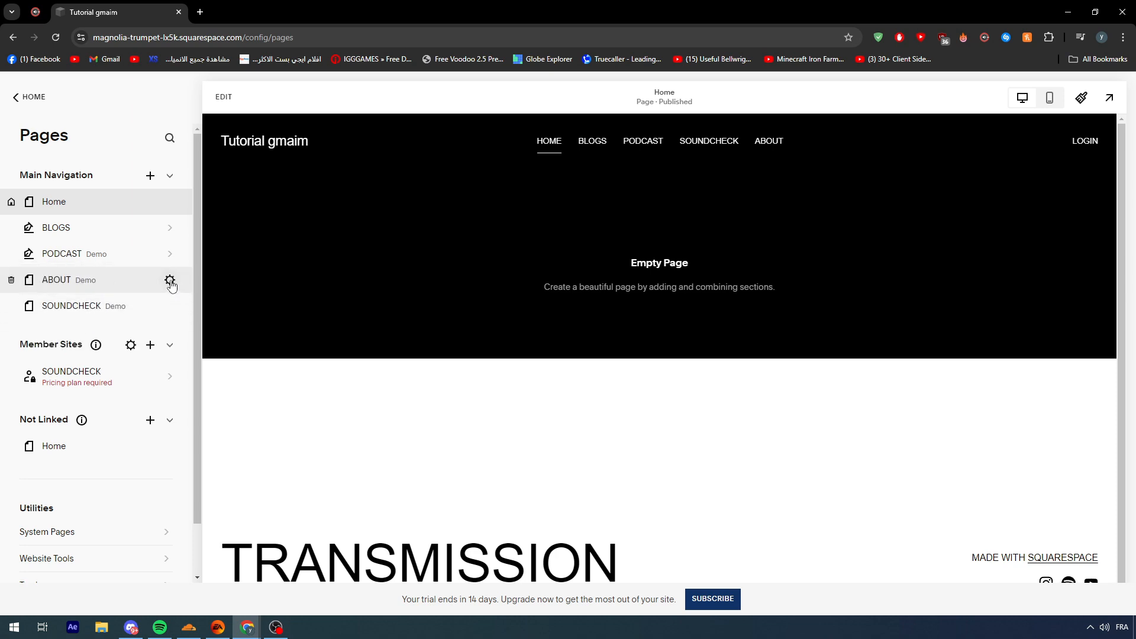
# Check the ABOUT page's general settings, and preview the ABOUT and BLOGS pages from the page list
pyautogui.click(170, 281)
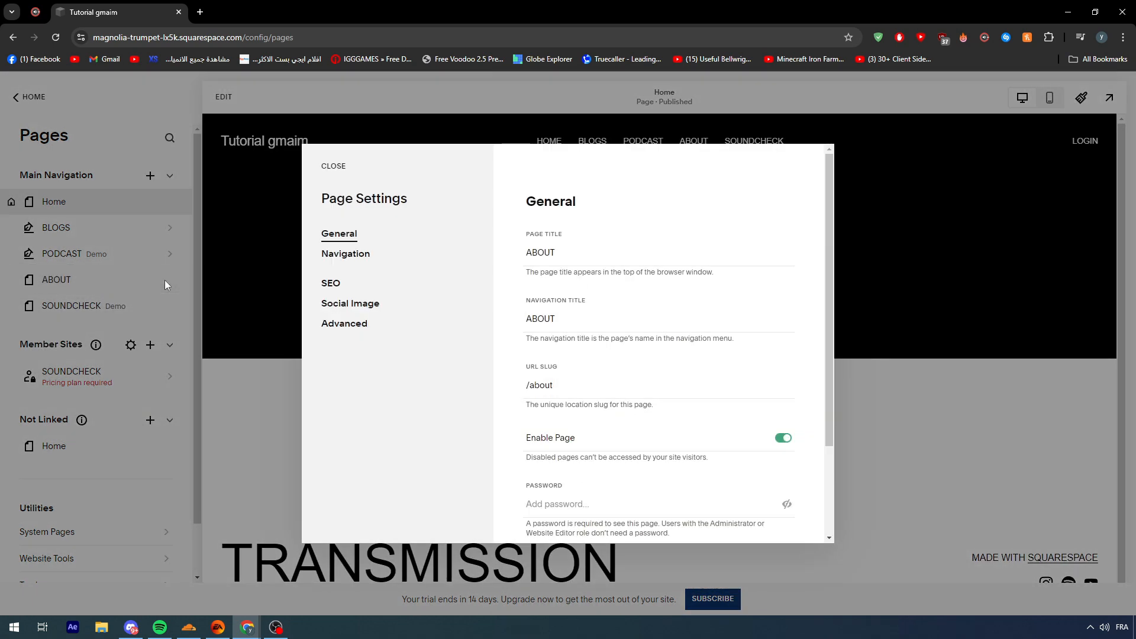
pyautogui.click(247, 314)
pyautogui.scroll(-1, 148, 285)
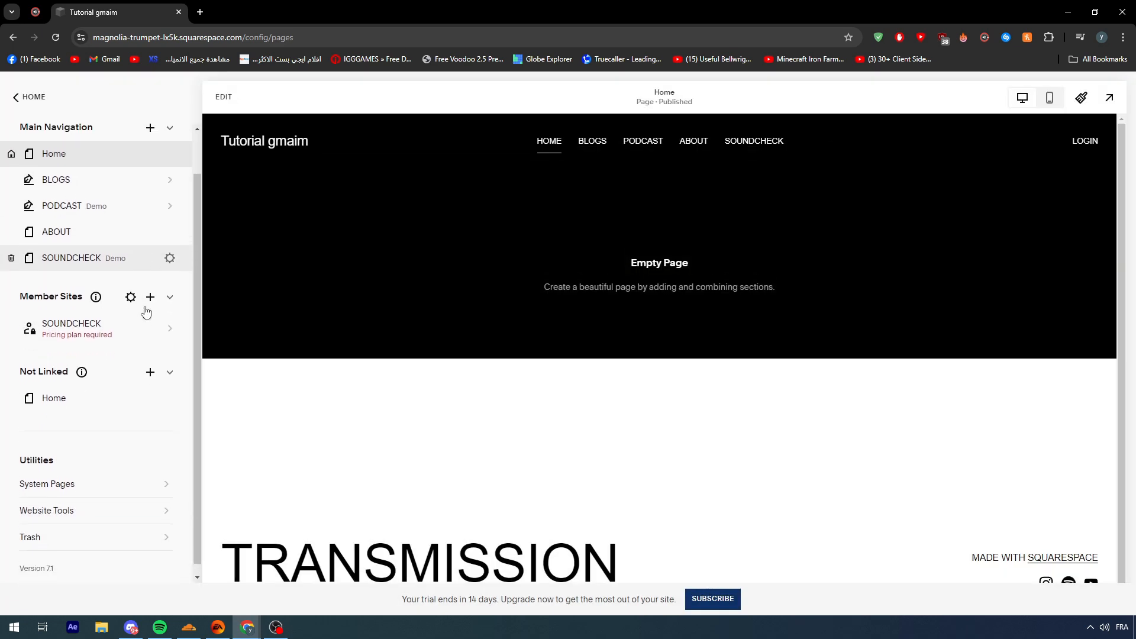
pyautogui.scroll(1, 104, 254)
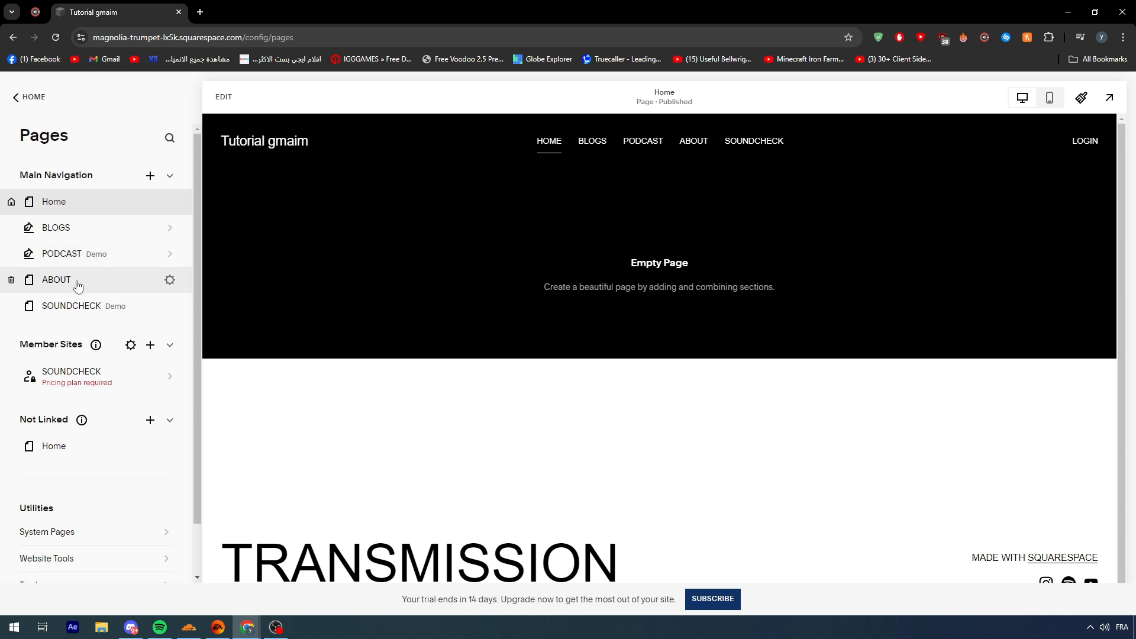
pyautogui.click(40, 286)
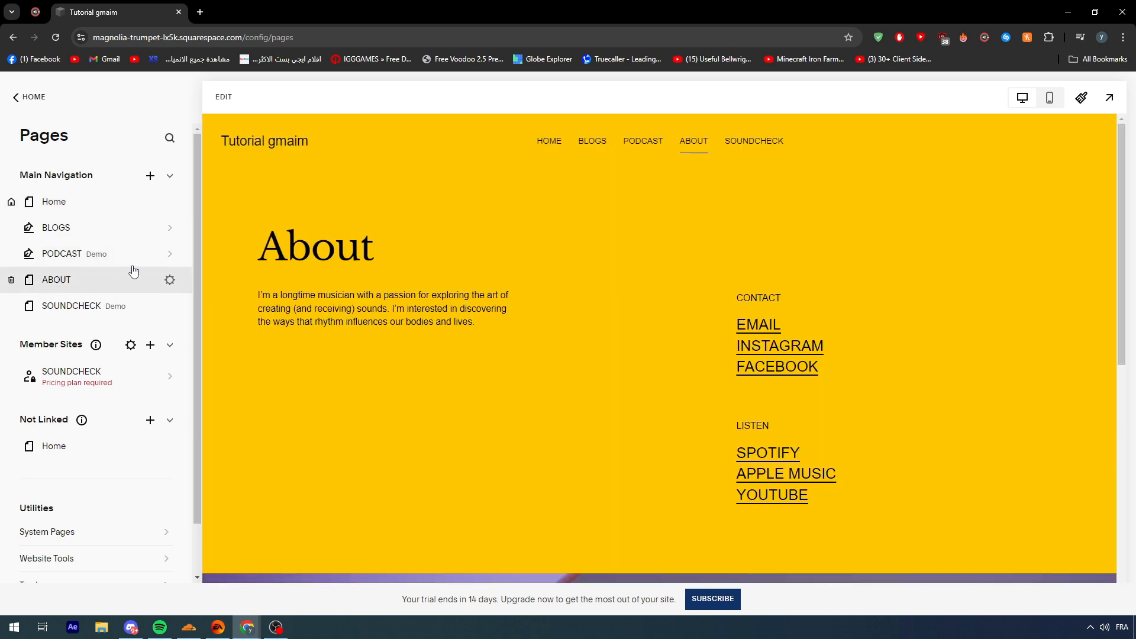
pyautogui.click(172, 230)
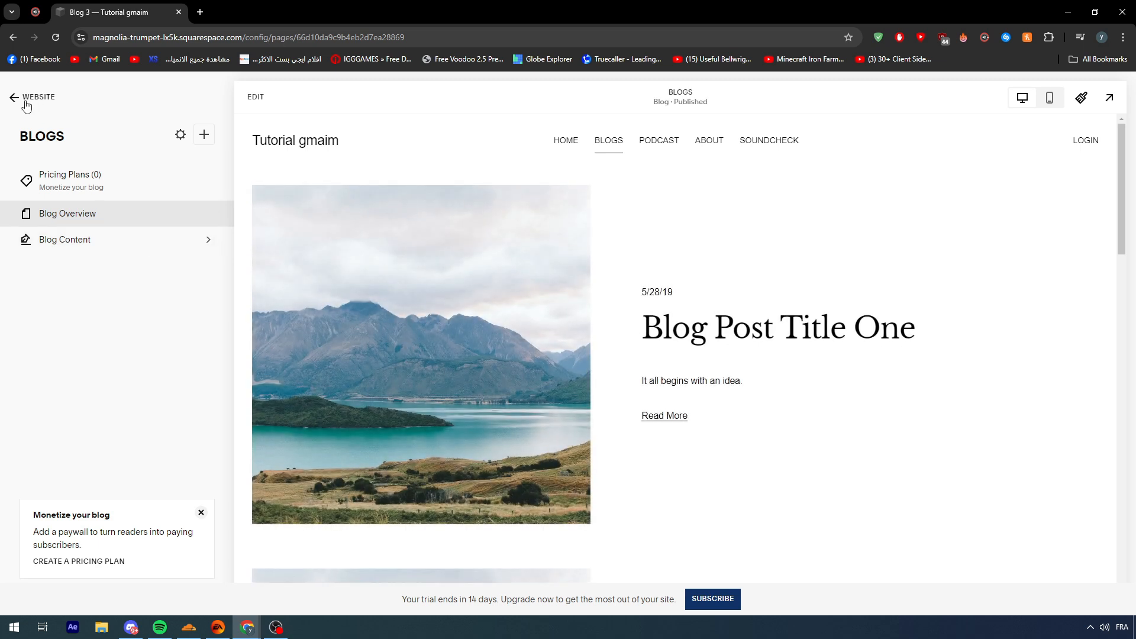
pyautogui.click(26, 100)
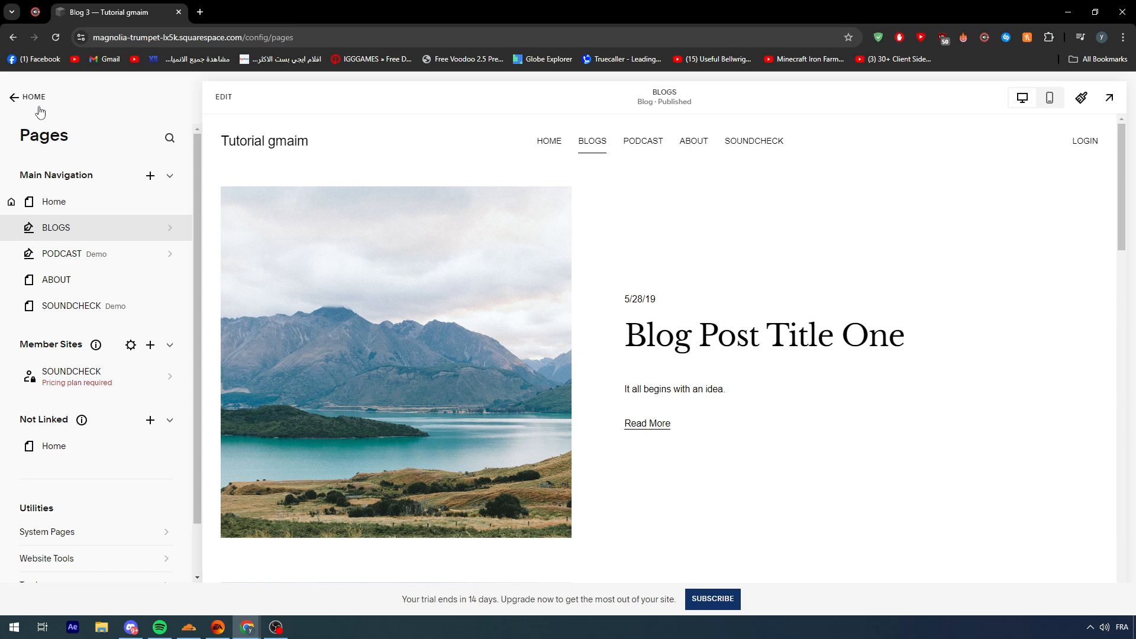
# Open the site header for editing from the BLOGS page and delete its Login account element
pyautogui.click(37, 105)
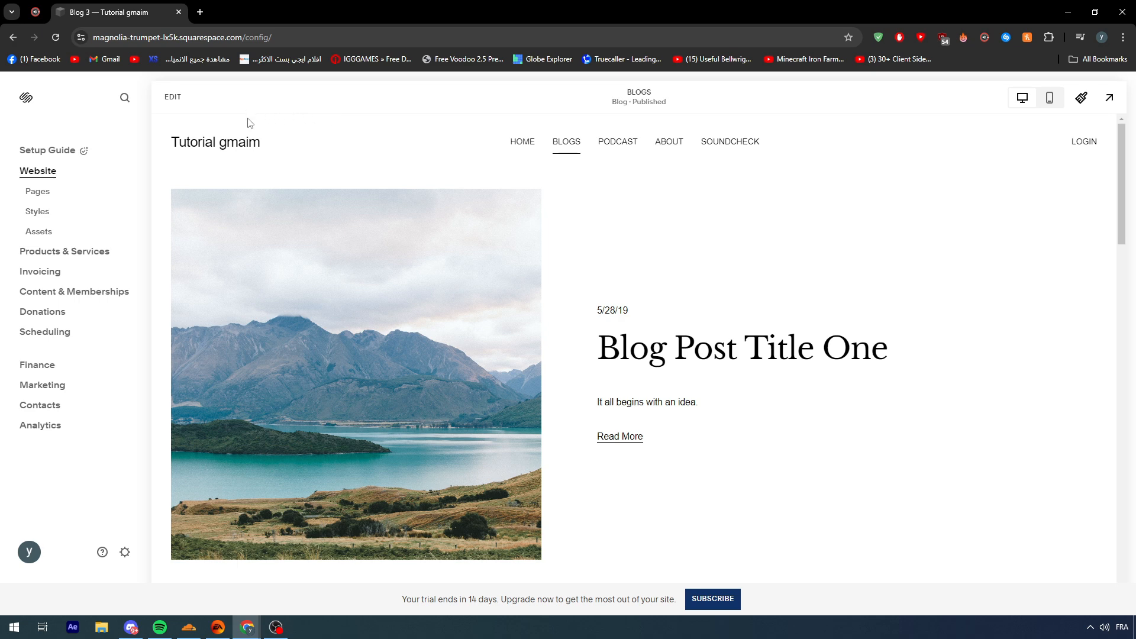
pyautogui.click(173, 98)
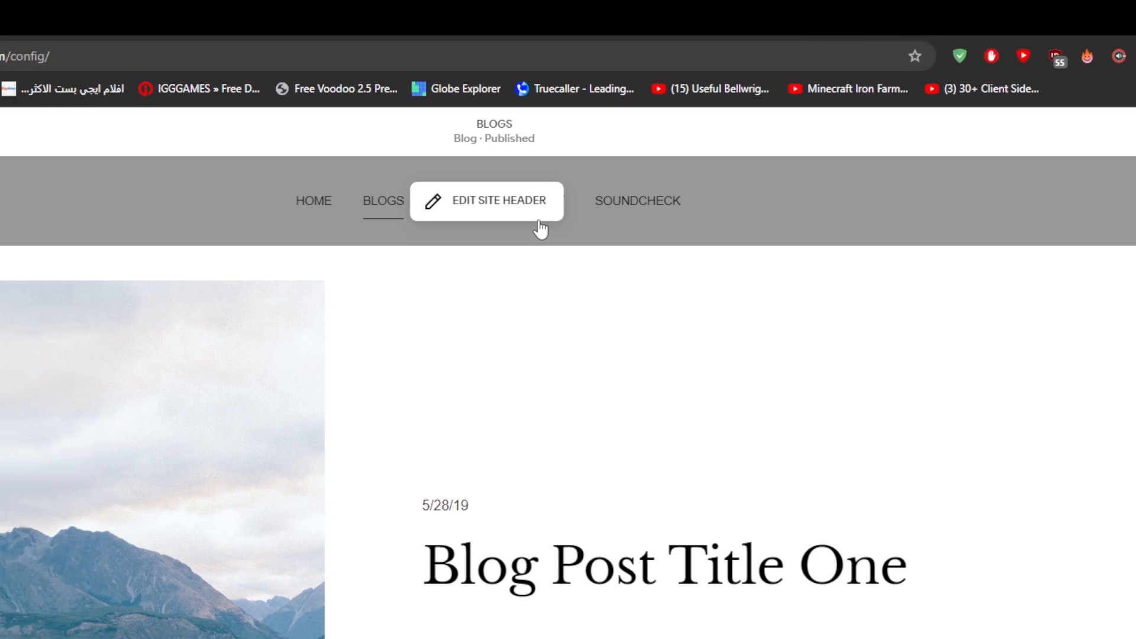
pyautogui.click(565, 214)
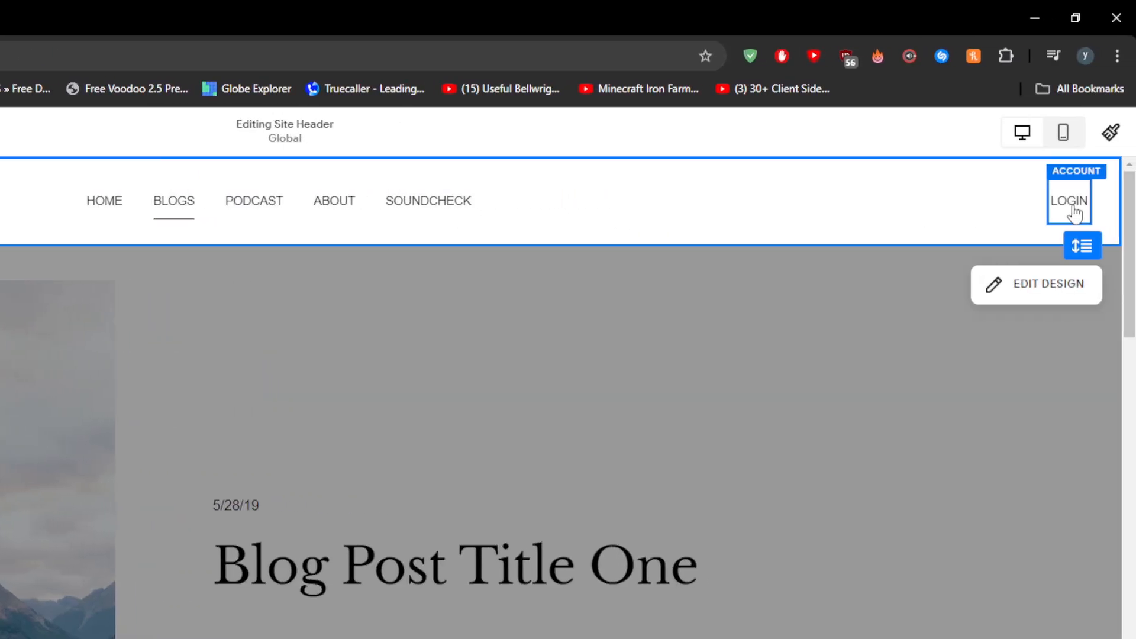
pyautogui.click(1075, 213)
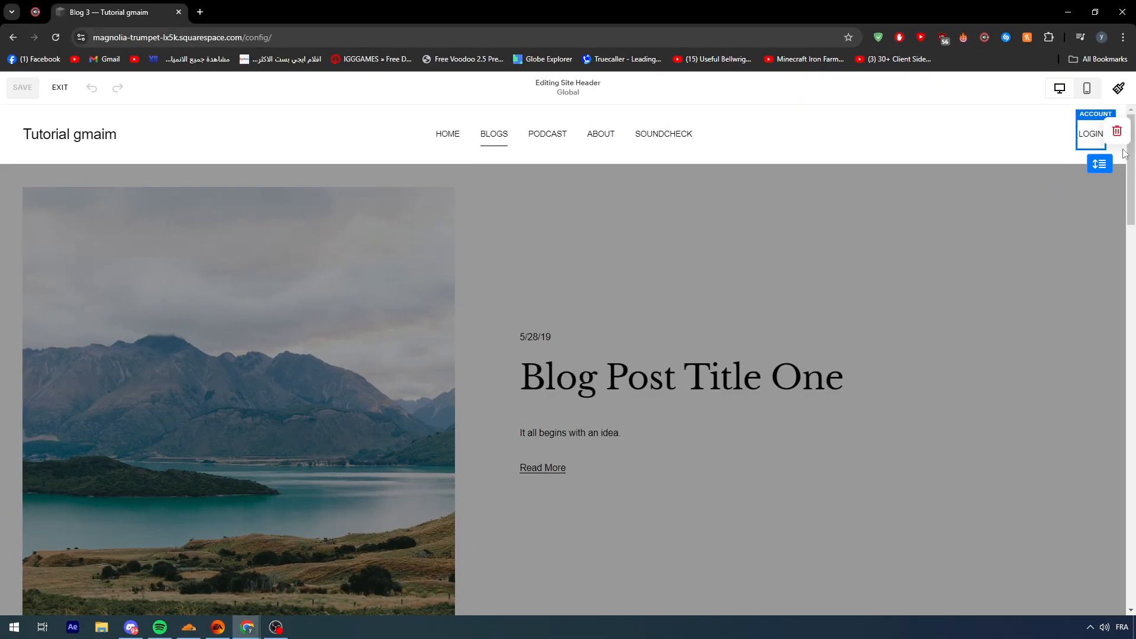
pyautogui.click(1118, 131)
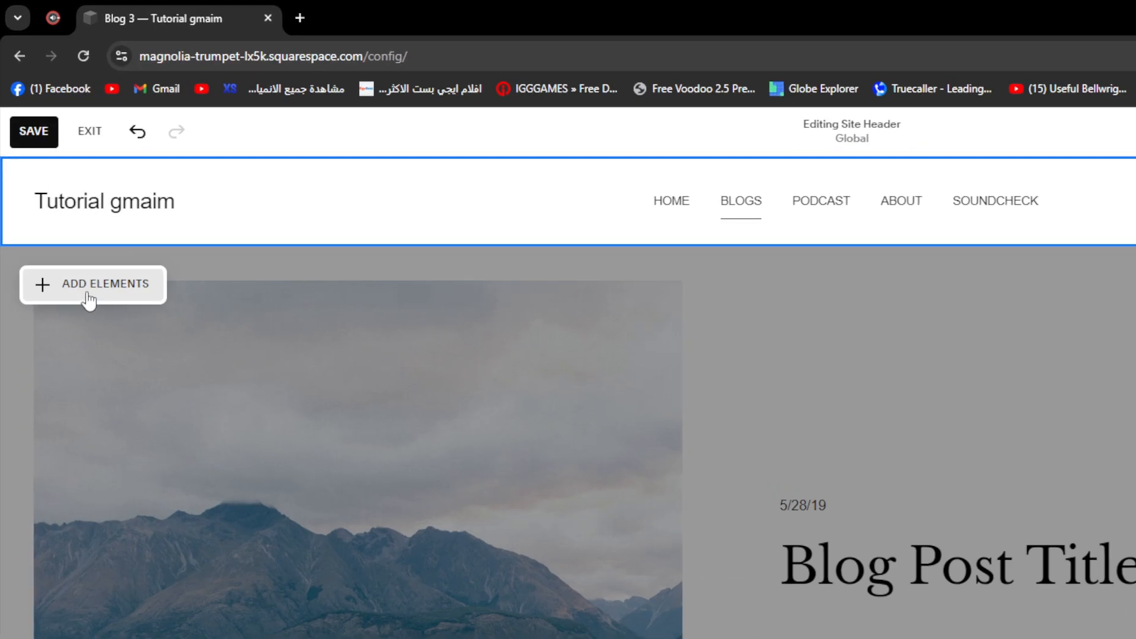
# Add the Button, Social Links, Cart and Account elements to the site header, and try to enable the Language Switch
pyautogui.click(57, 195)
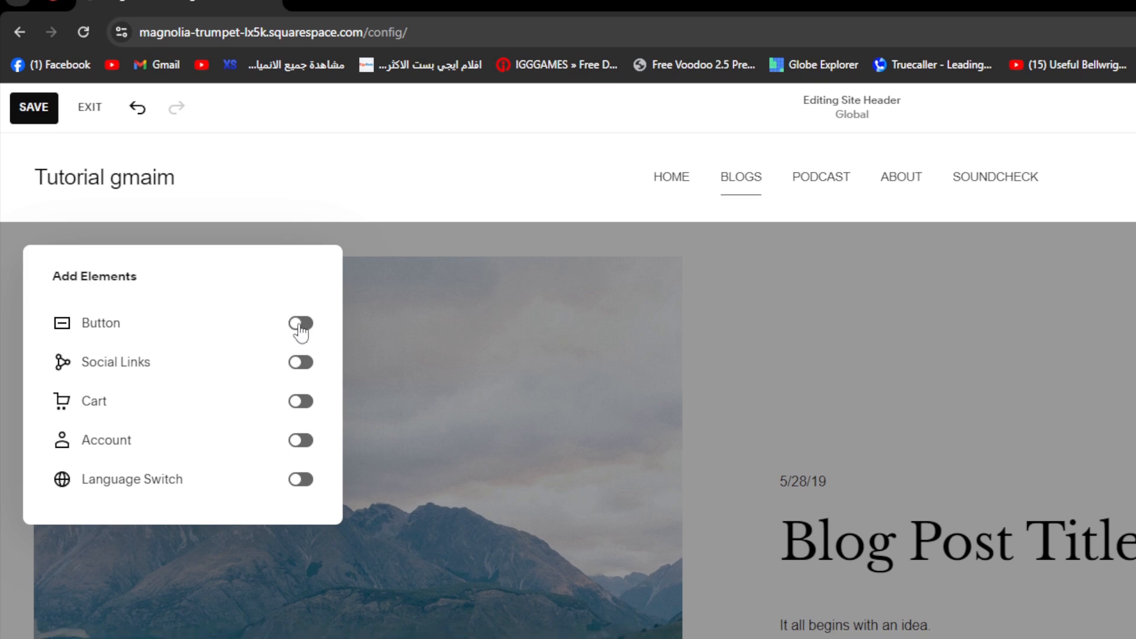
pyautogui.click(302, 348)
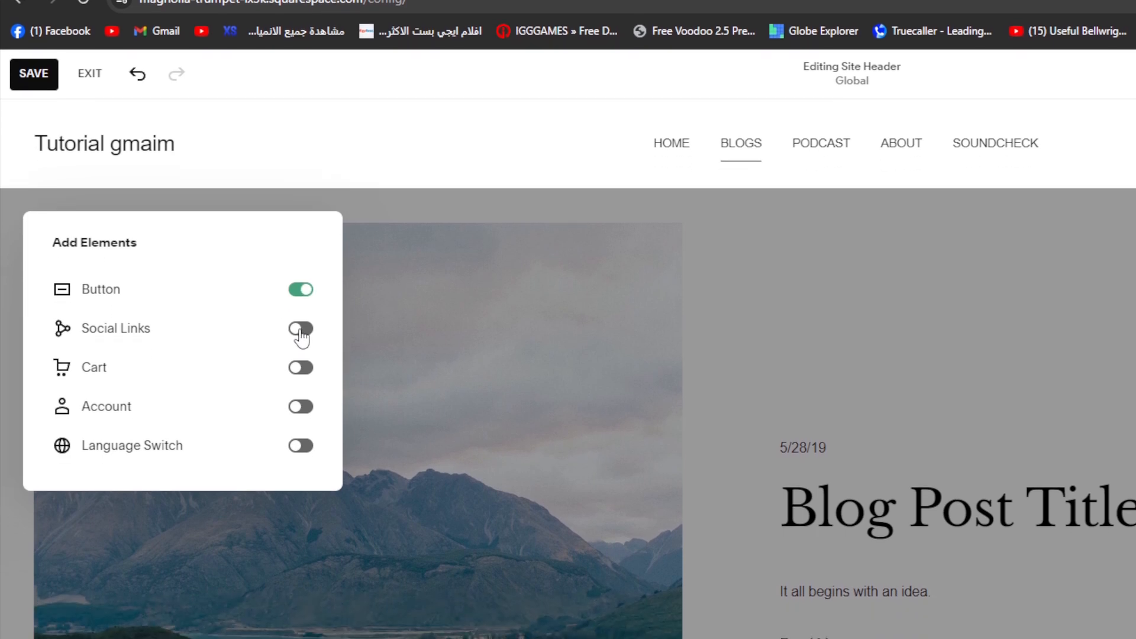
pyautogui.click(301, 329)
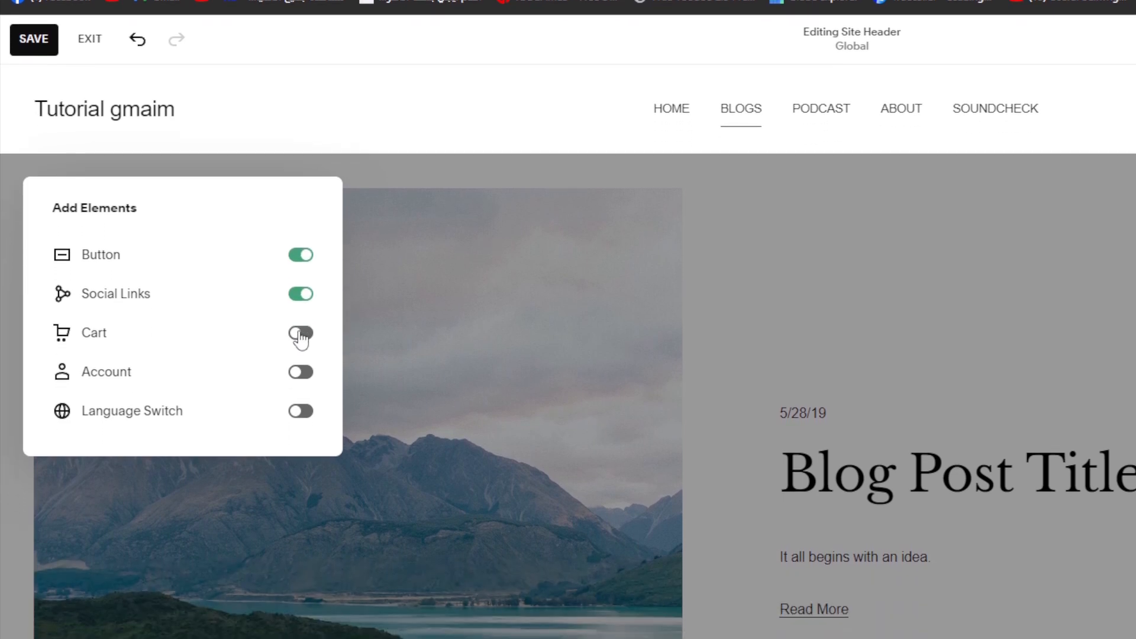
pyautogui.click(301, 367)
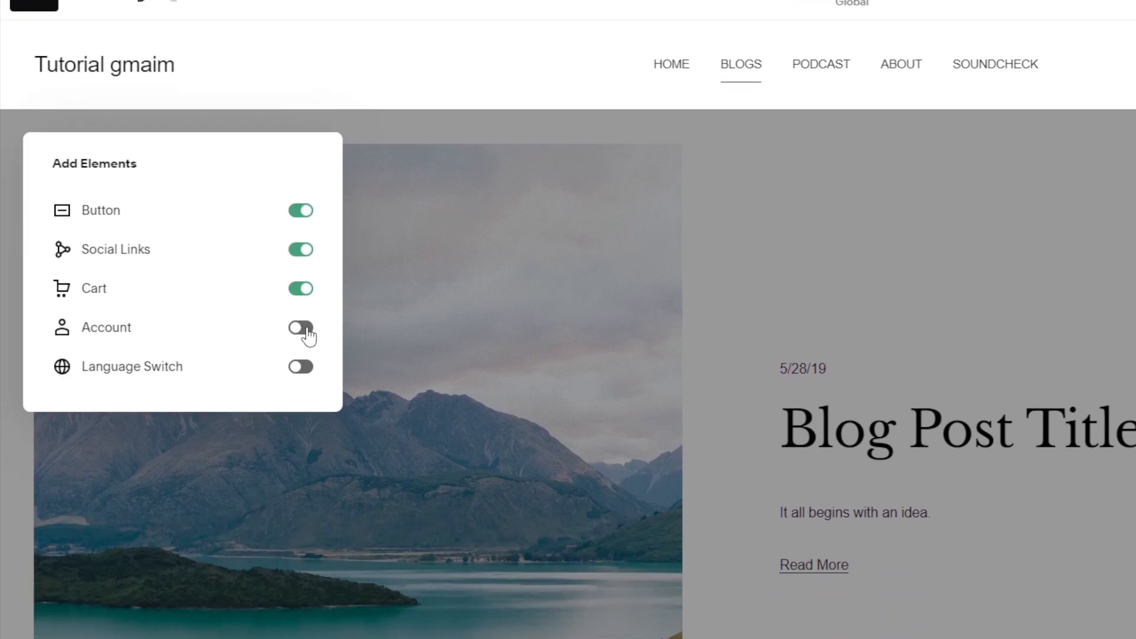
pyautogui.click(306, 329)
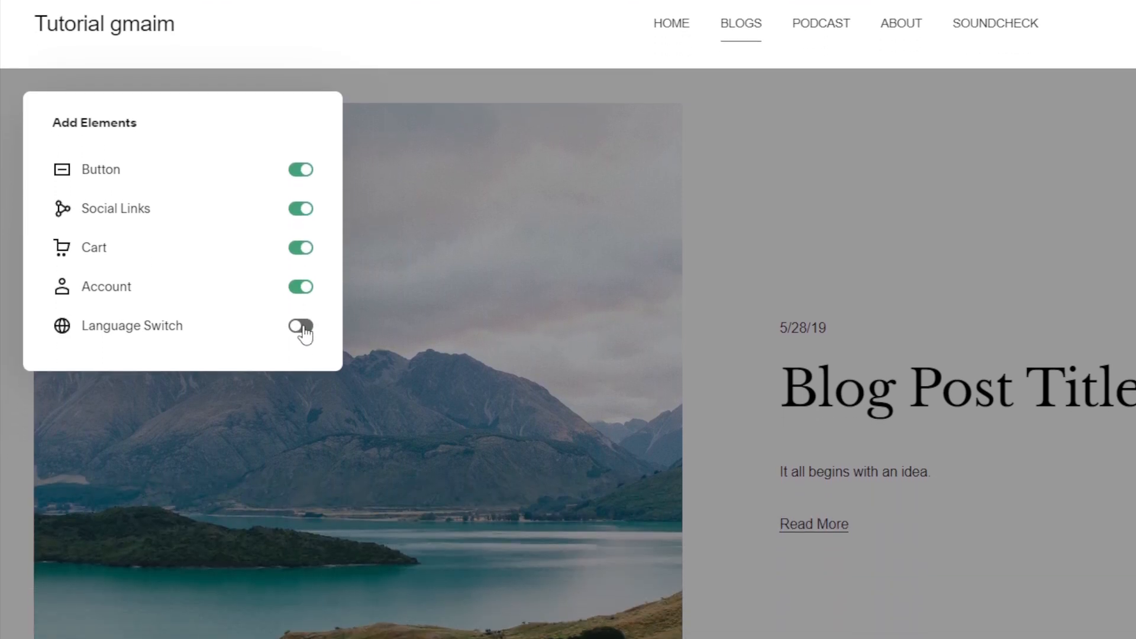
pyautogui.click(302, 366)
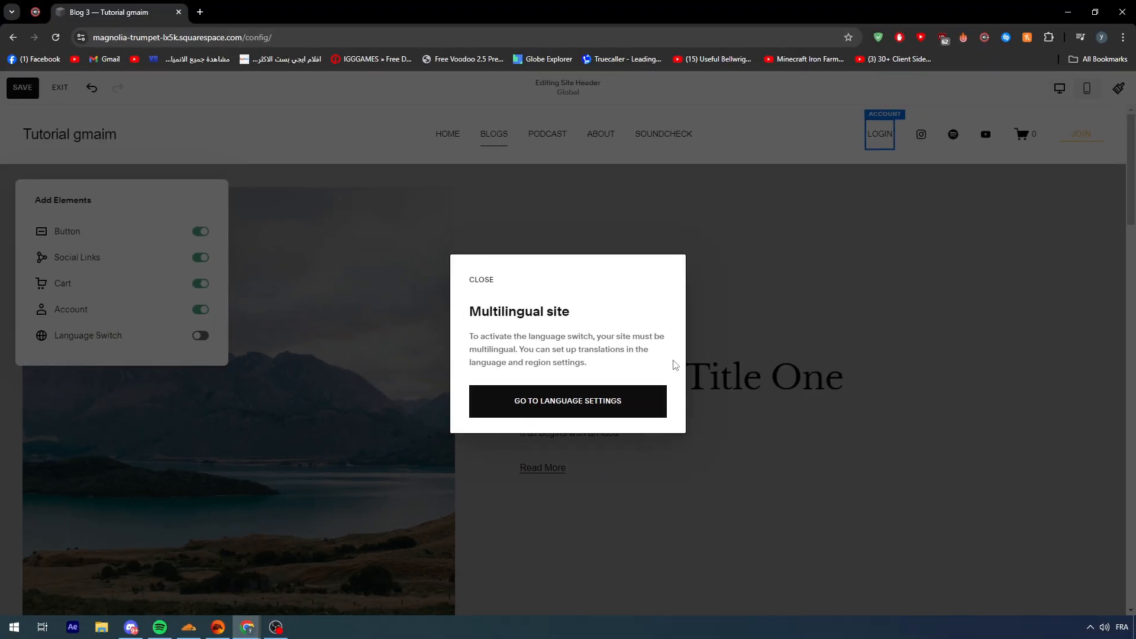
pyautogui.click(840, 348)
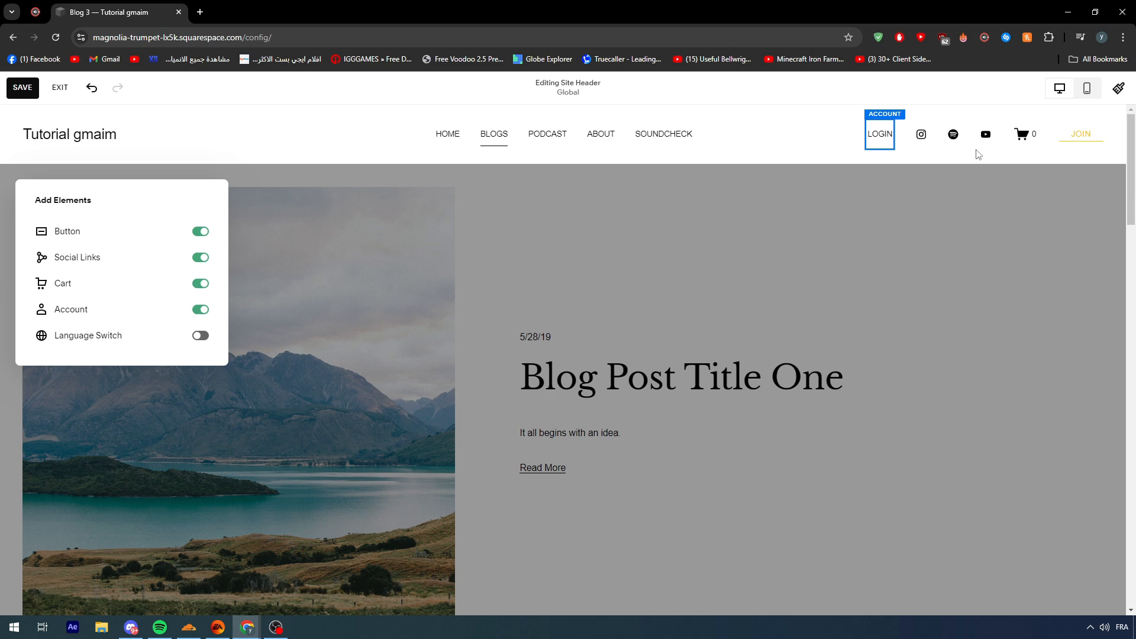
pyautogui.click(949, 158)
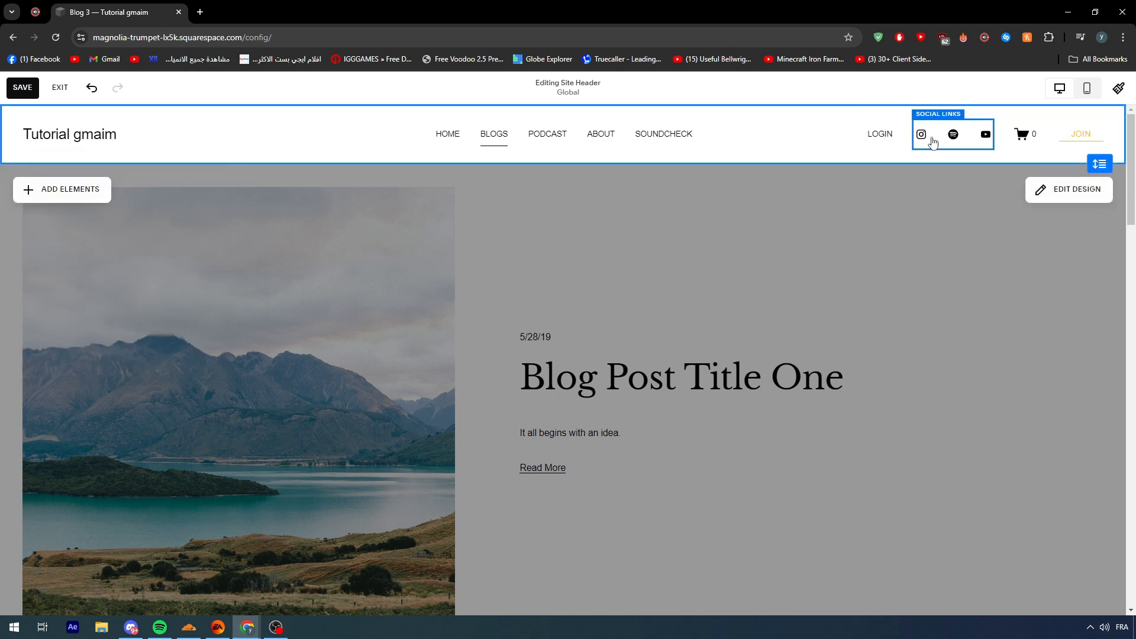
# Examine the content list of the header's social links without changing it
pyautogui.click(932, 142)
pyautogui.click(1008, 132)
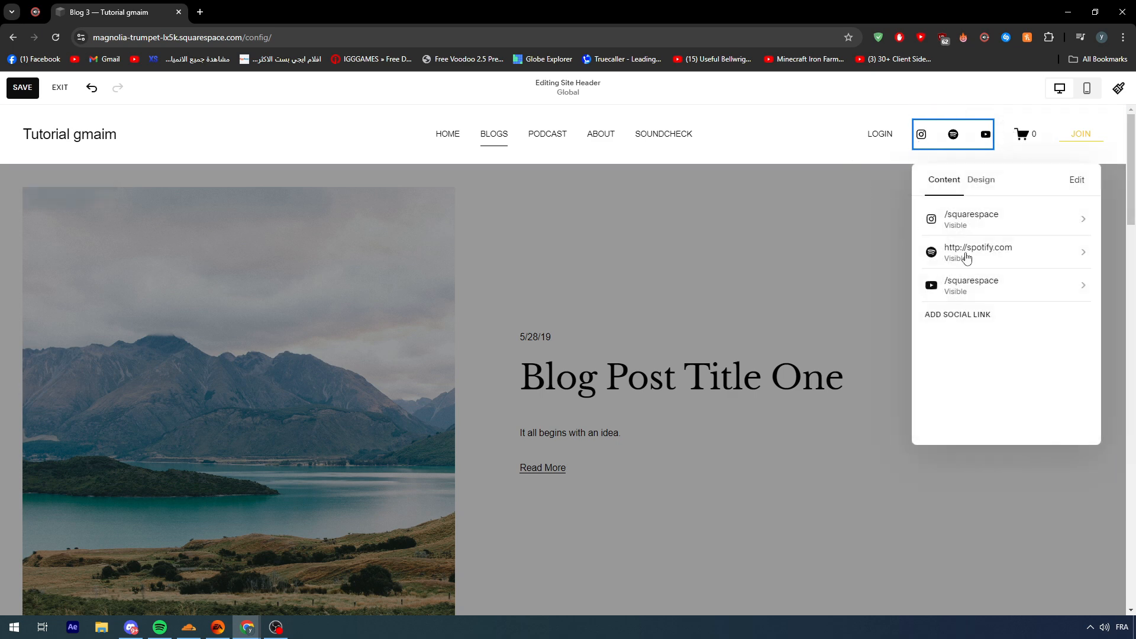
pyautogui.click(856, 214)
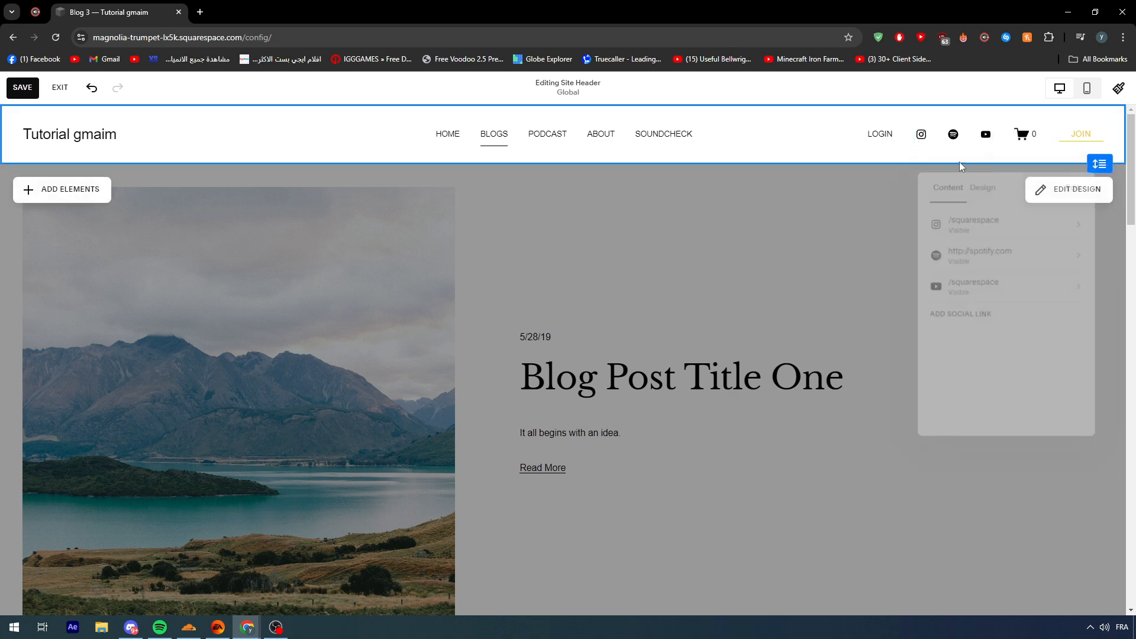